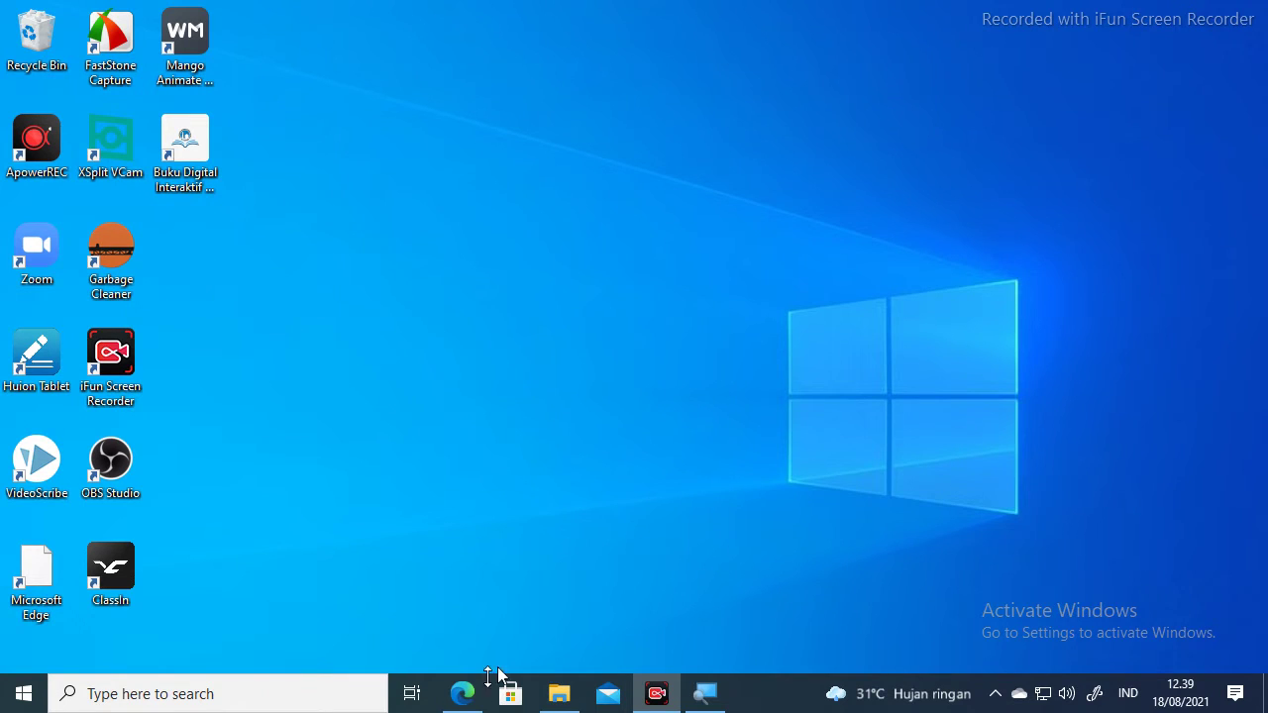
Step: Switch to Microsoft Edge and copy the sharing link of the first PDF in the REKAP PDF RAPOR SMT 2 folder
{"action": "left_click", "coordinate": [461, 693]}
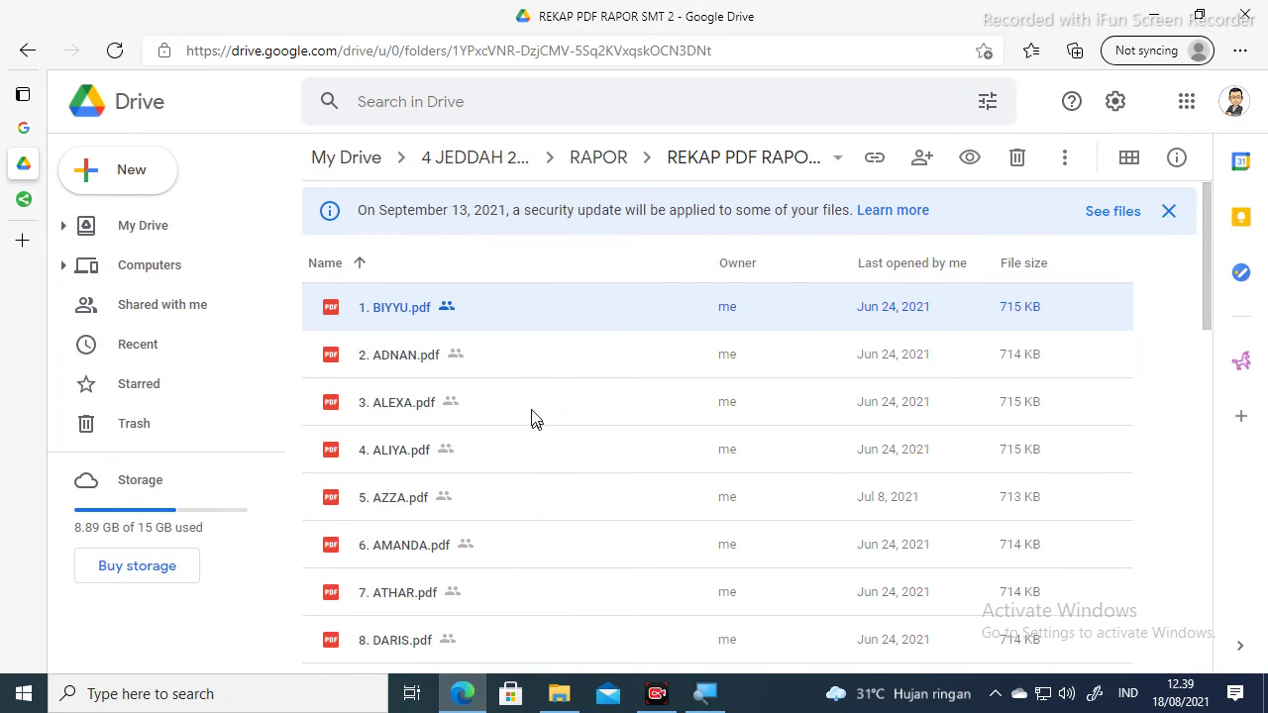
{"action": "scroll", "coordinate": [430, 351], "scroll_direction": "down", "scroll_amount": 10}
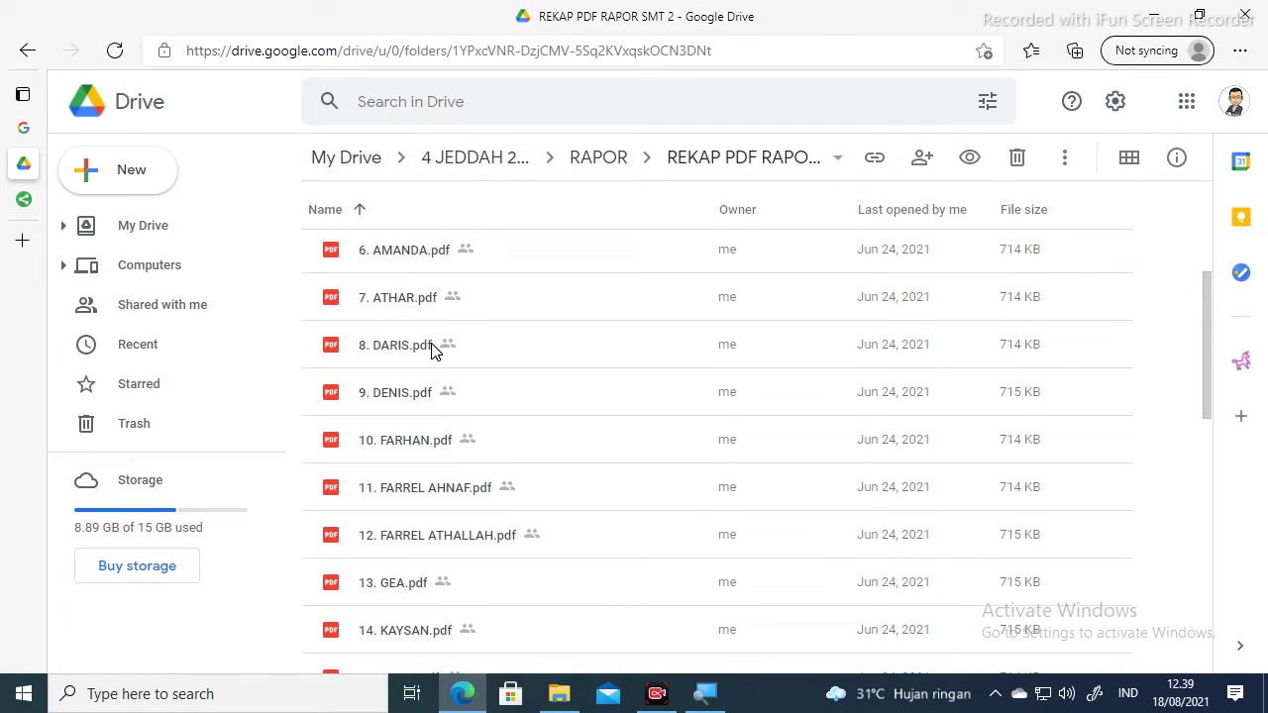
{"action": "scroll", "coordinate": [431, 347], "scroll_direction": "down", "scroll_amount": 3}
{"action": "scroll", "coordinate": [431, 347], "scroll_direction": "up", "scroll_amount": 8}
{"action": "key", "text": "Home"}
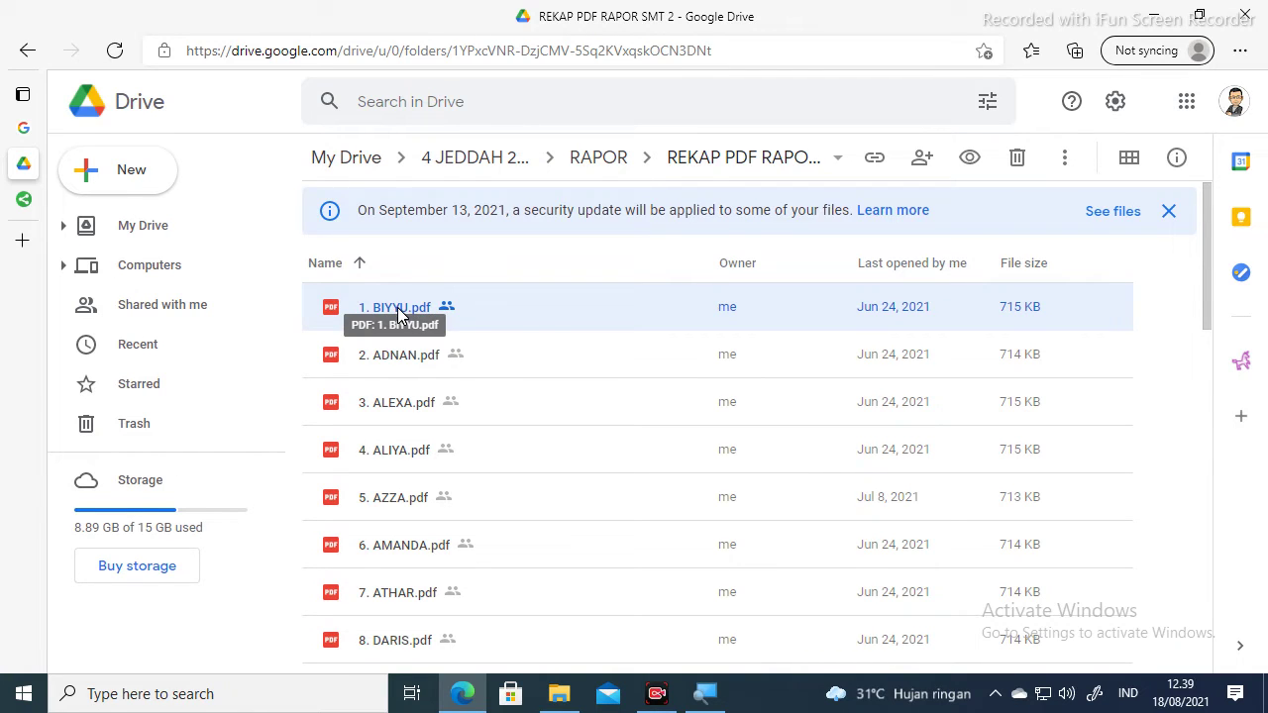
{"action": "right_click", "coordinate": [397, 307]}
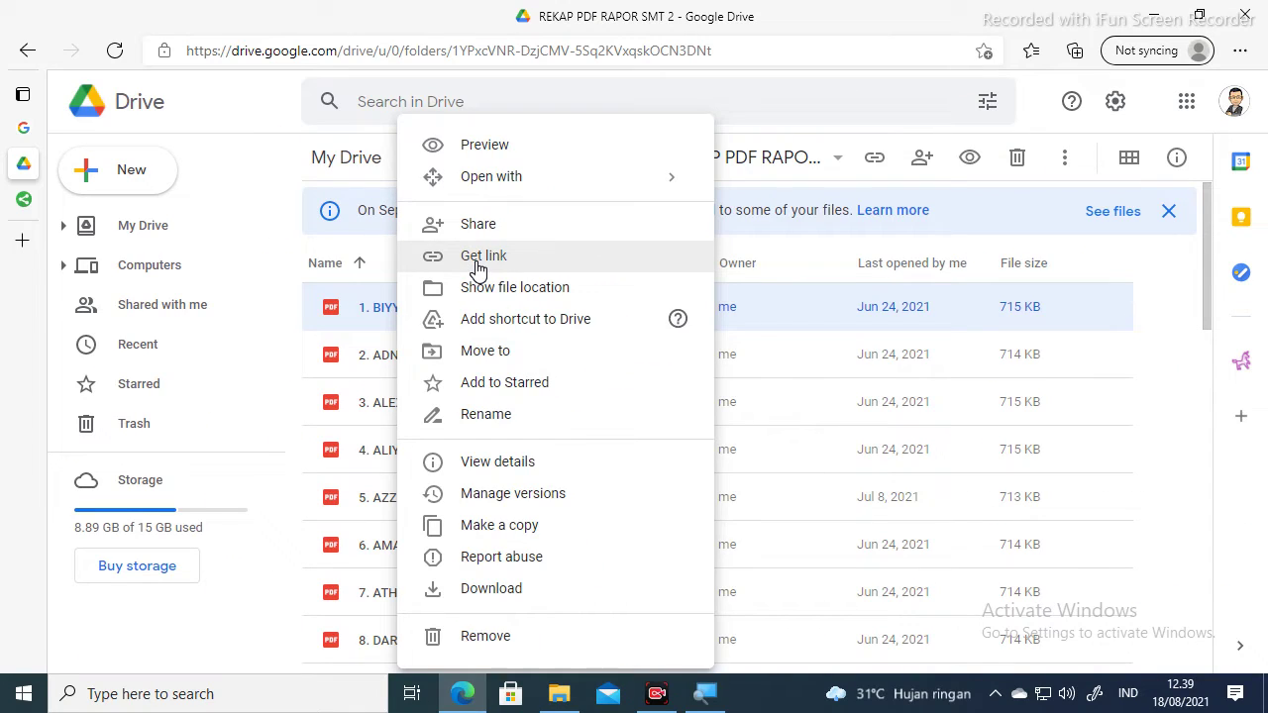
{"action": "key", "text": "Escape"}
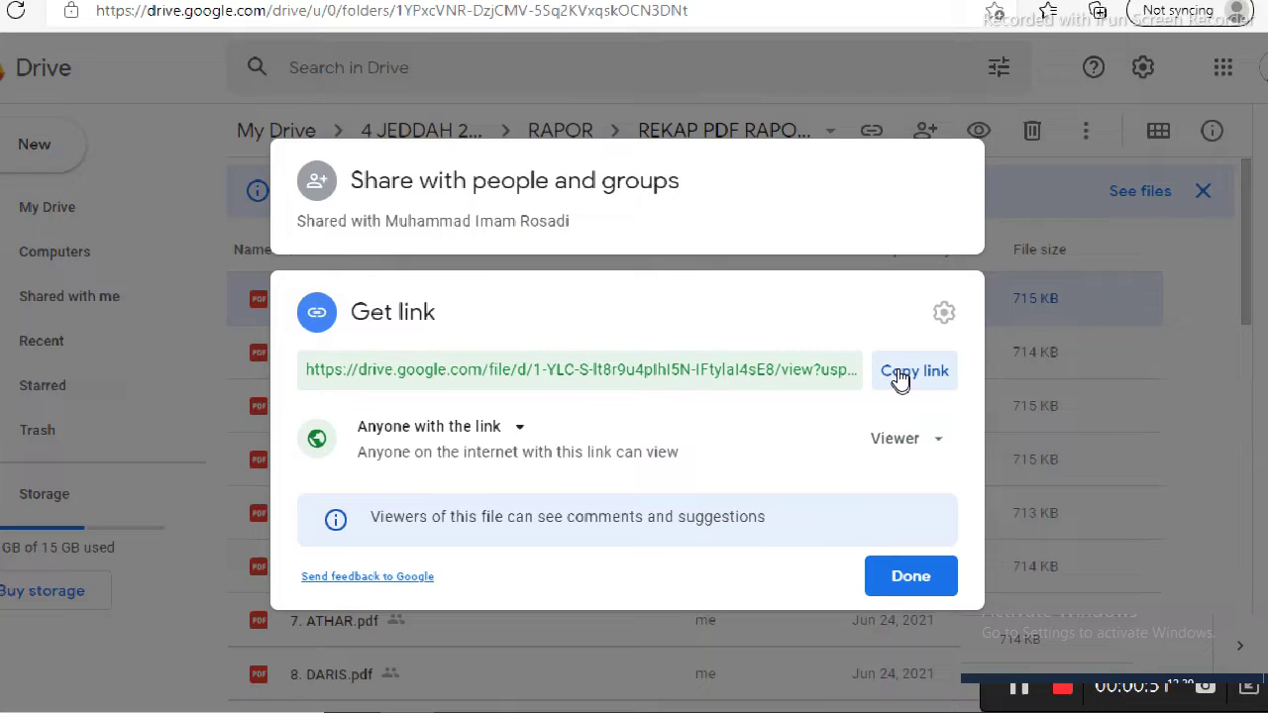
{"action": "left_click", "coordinate": [899, 377]}
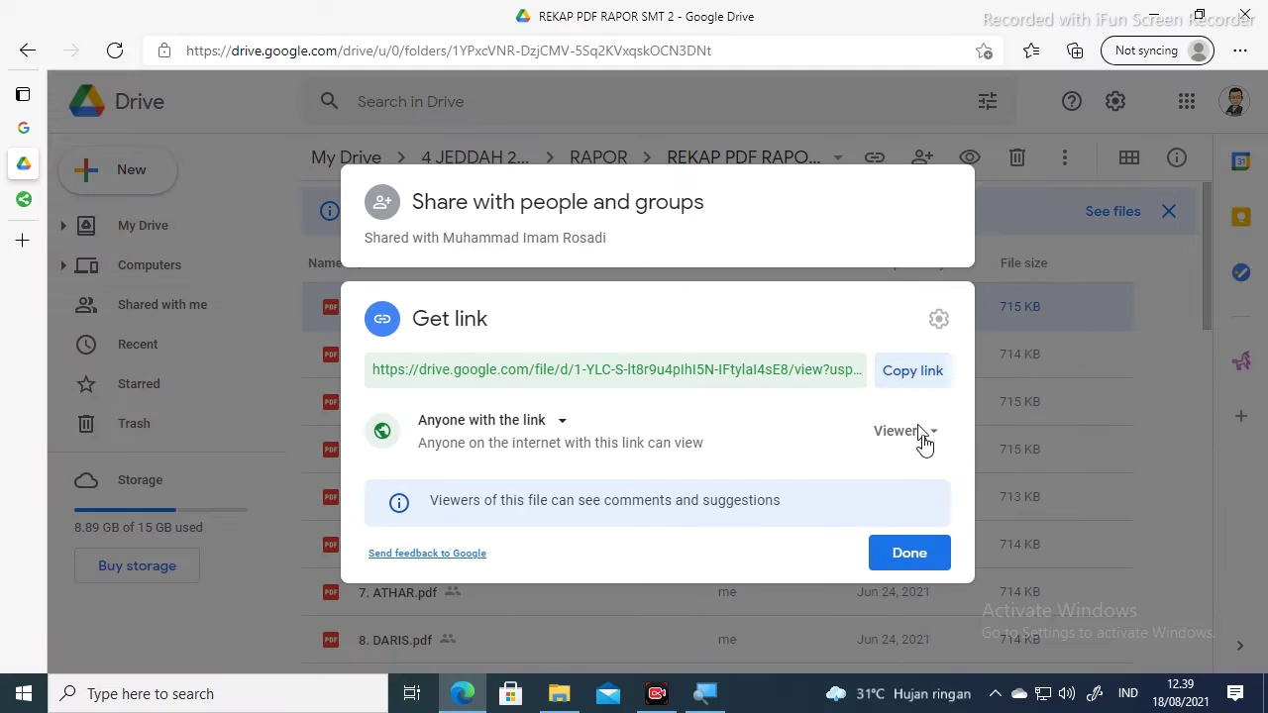
{"action": "left_click", "coordinate": [900, 550]}
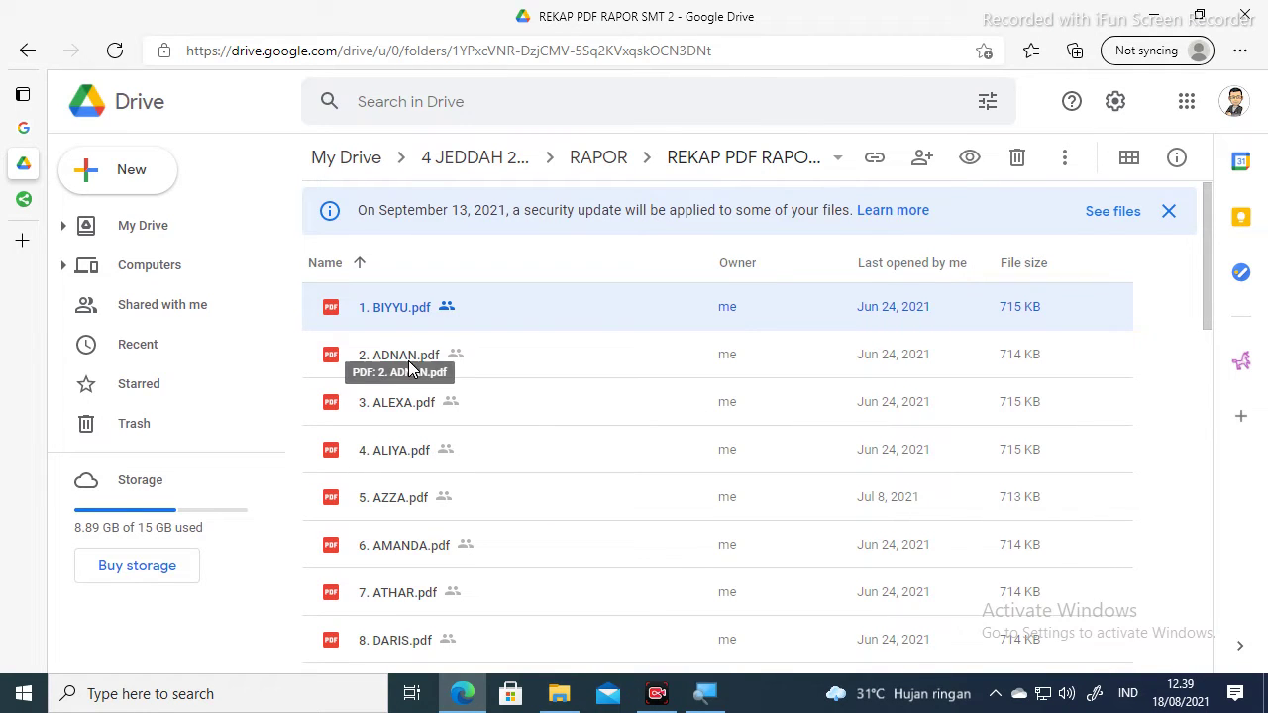
{"action": "scroll", "coordinate": [408, 360], "scroll_direction": "down", "scroll_amount": 2}
{"action": "scroll", "coordinate": [408, 360], "scroll_direction": "down", "scroll_amount": 10}
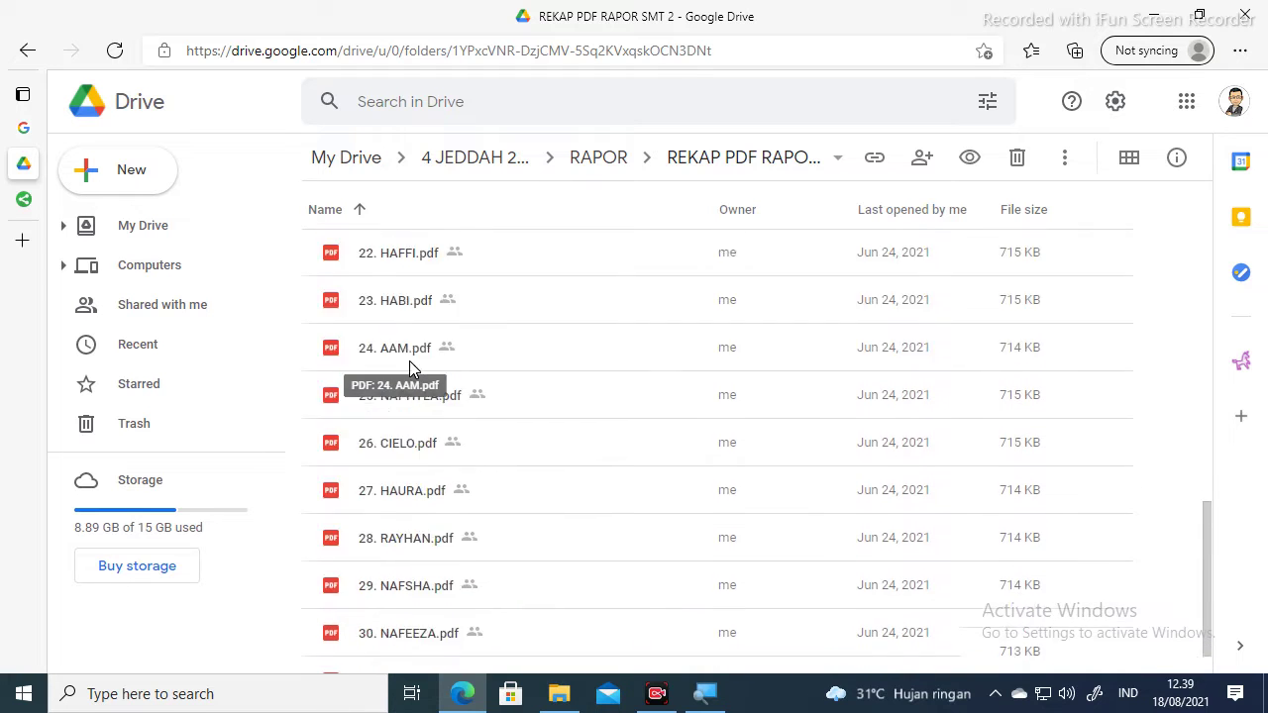
{"action": "scroll", "coordinate": [447, 376], "scroll_direction": "up", "scroll_amount": 10}
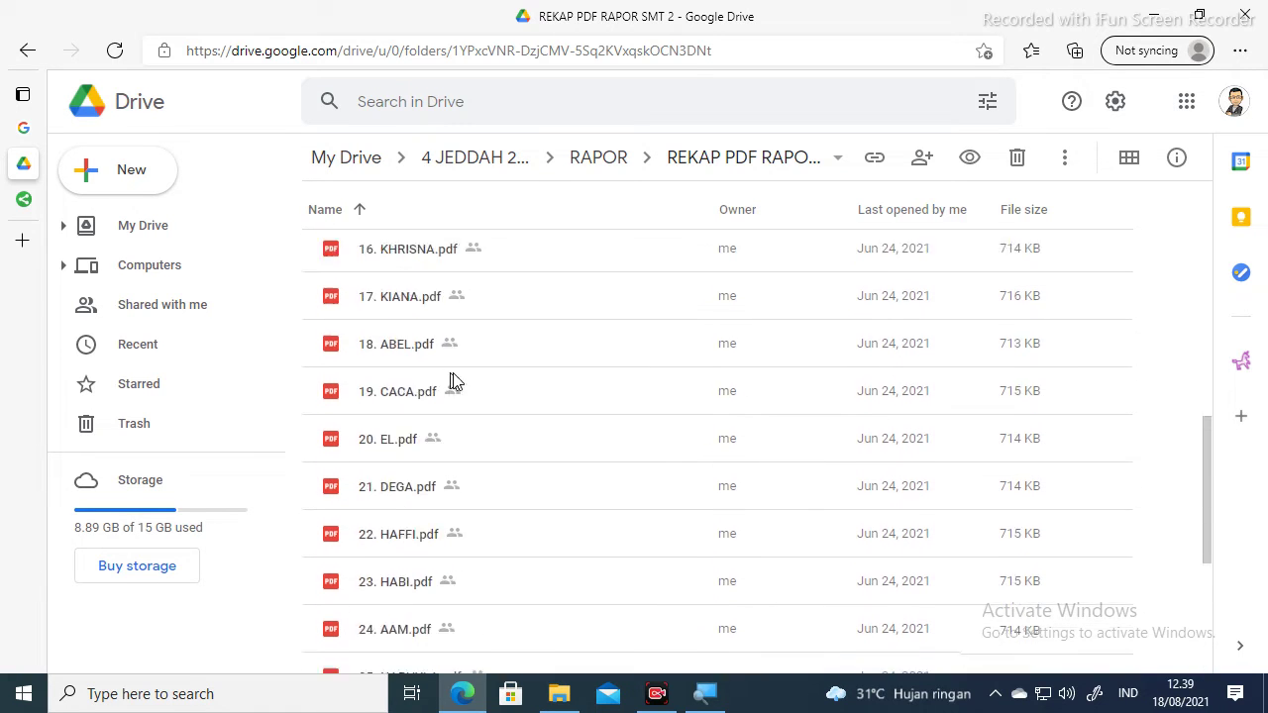
{"action": "scroll", "coordinate": [456, 382], "scroll_direction": "up", "scroll_amount": 2}
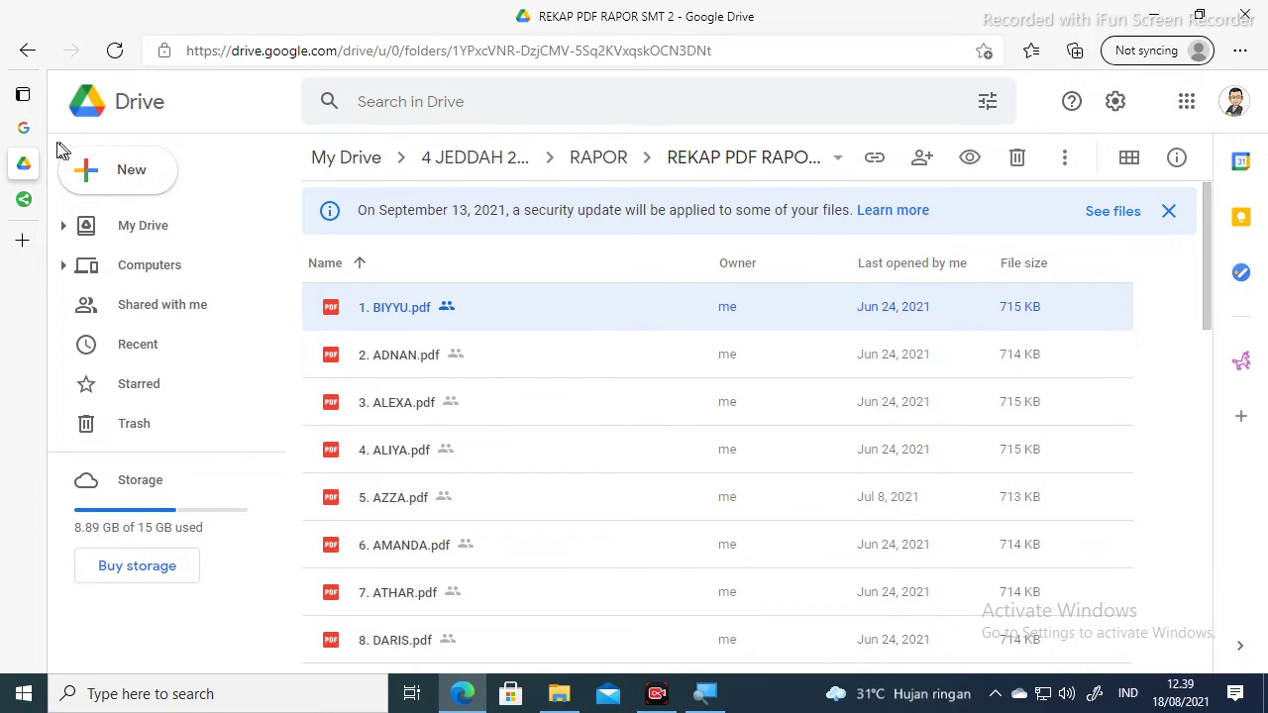
Step: Open My Drive in the browser tab that shows the Google home page
{"action": "mouse_move", "coordinate": [27, 137]}
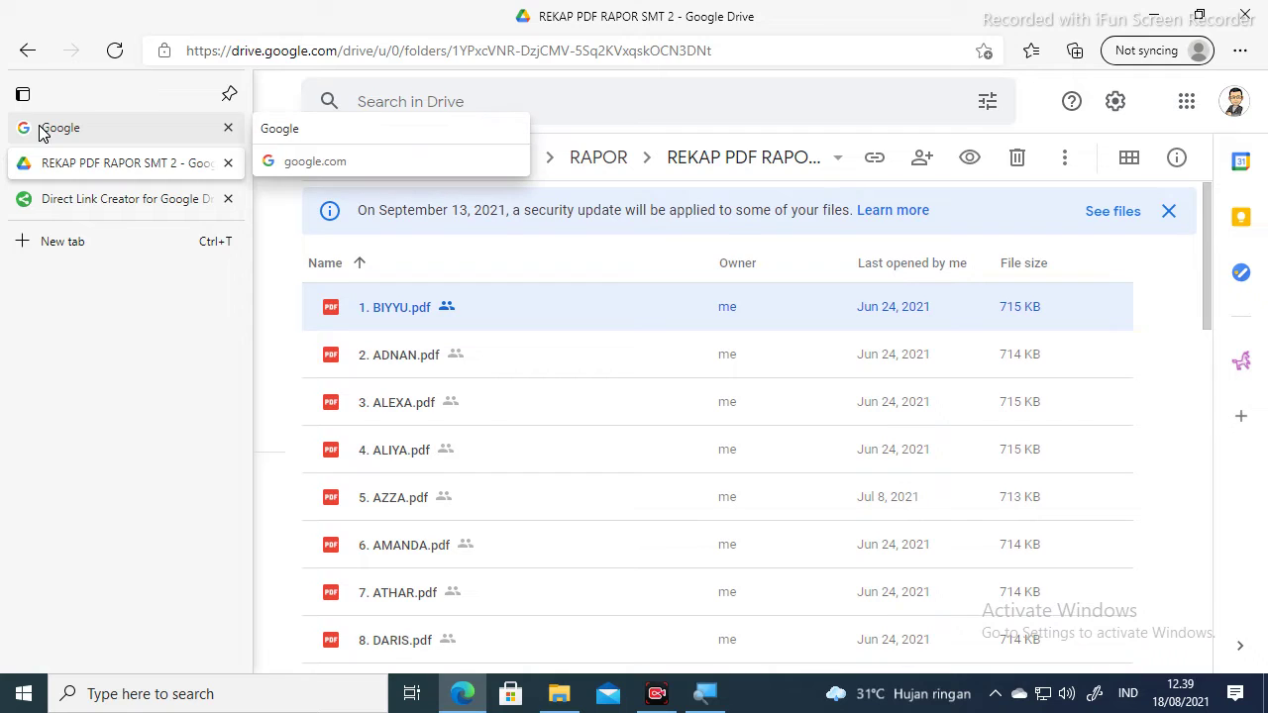
{"action": "left_click", "coordinate": [103, 131]}
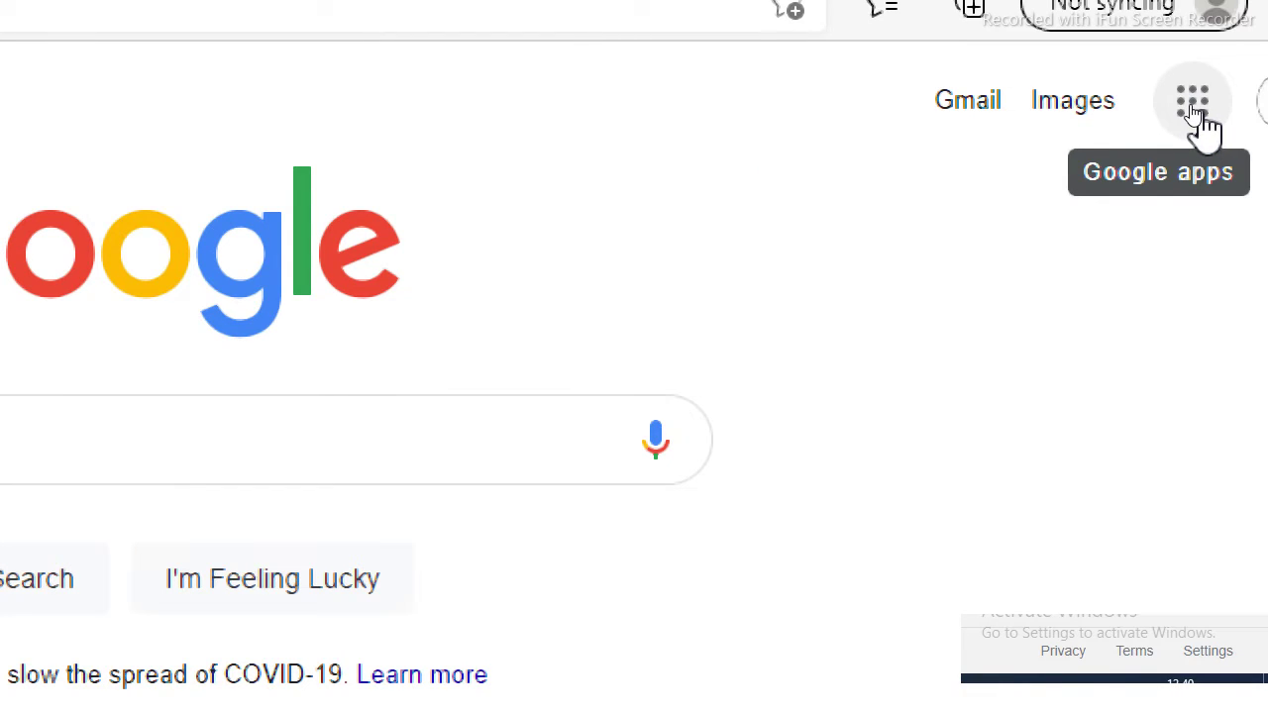
{"action": "left_click", "coordinate": [1194, 103]}
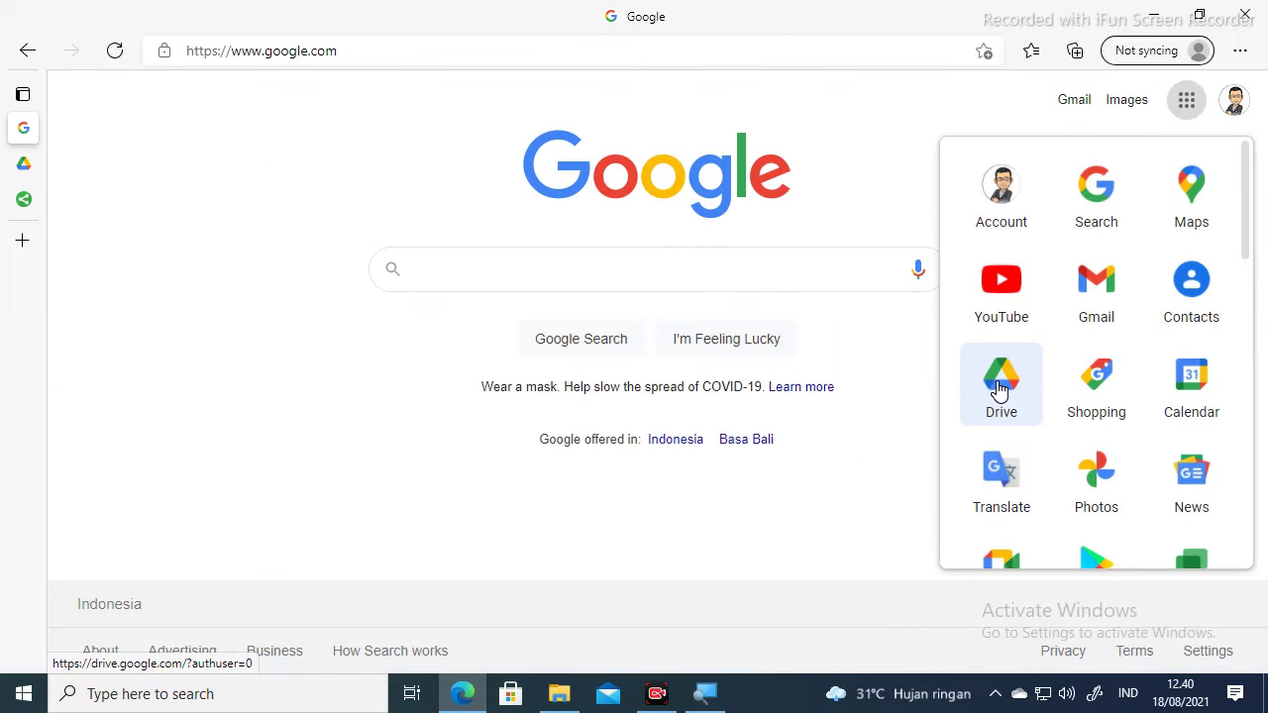
{"action": "left_click", "coordinate": [999, 391]}
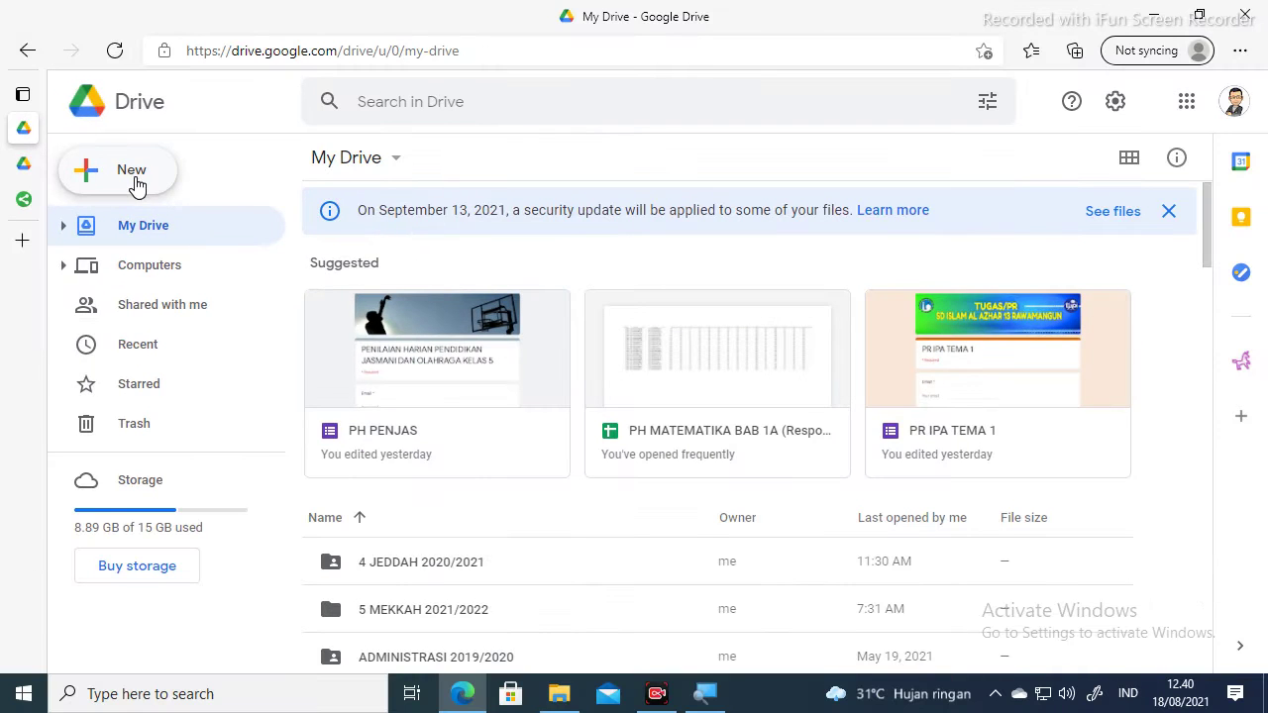
Step: Create a new folder named RAPOR in My Drive and open it
{"action": "left_click", "coordinate": [136, 184]}
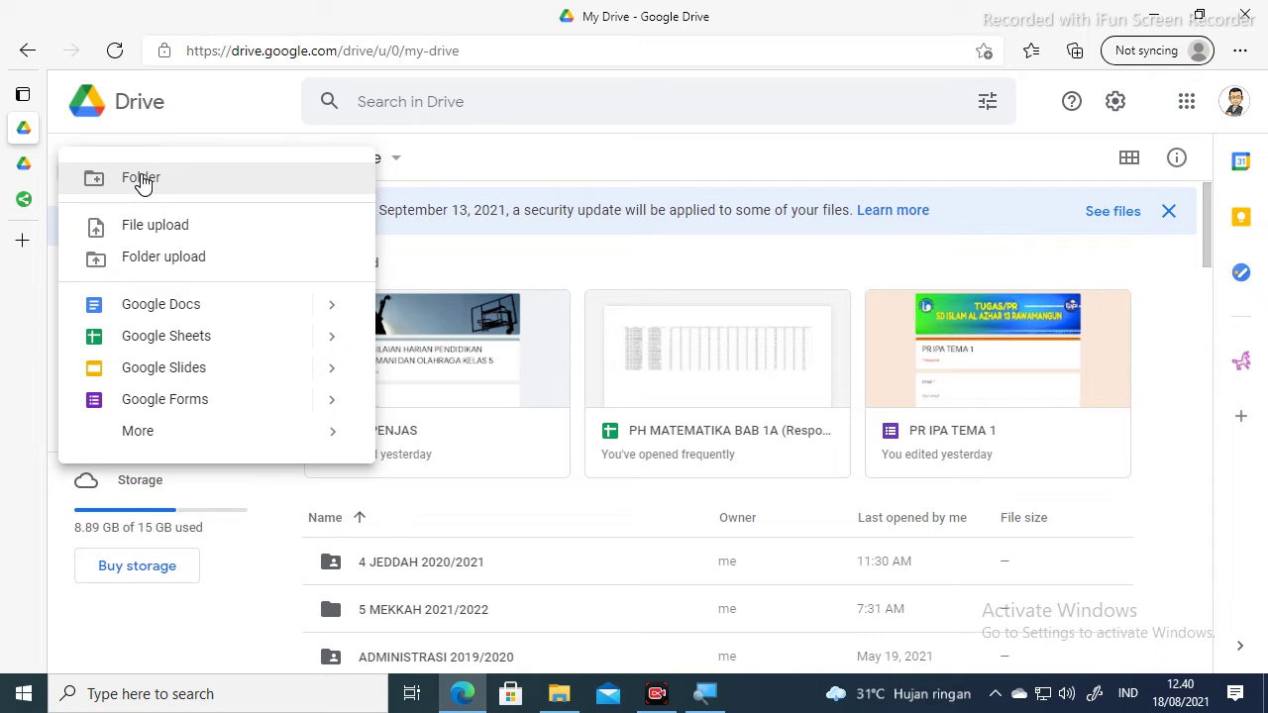
{"action": "left_click", "coordinate": [142, 180]}
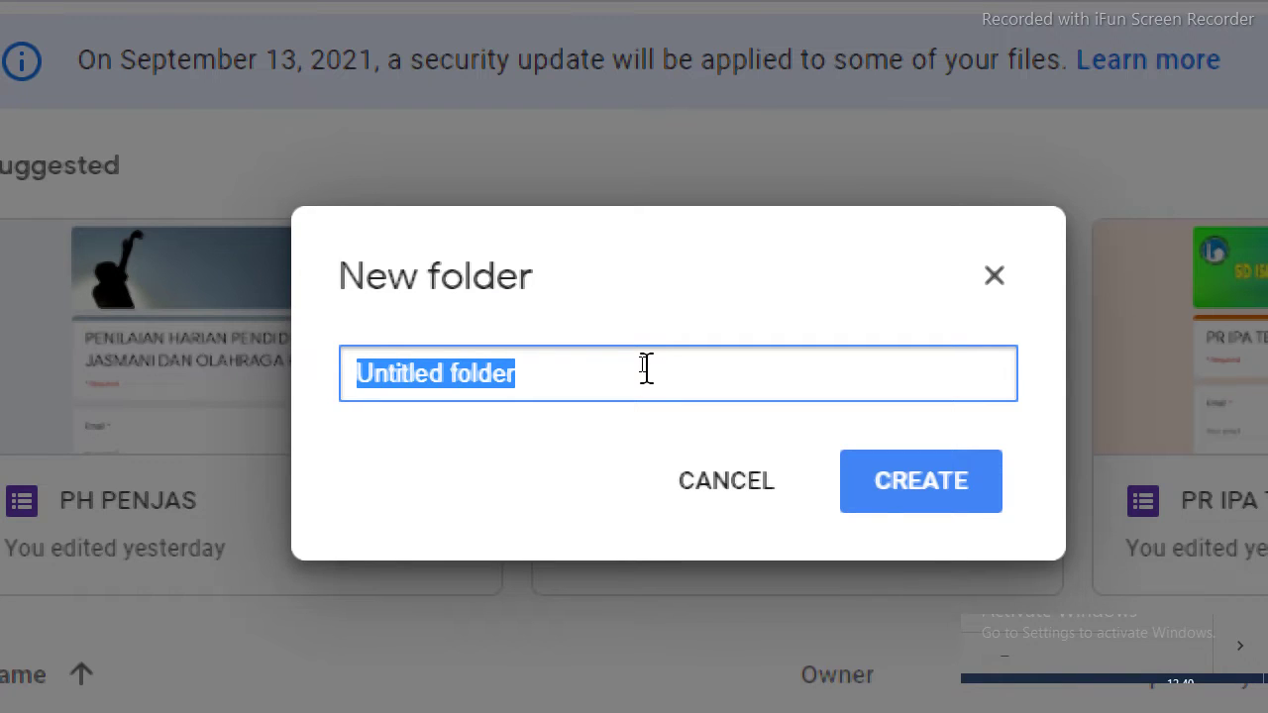
{"action": "type", "text": "RAPOR"}
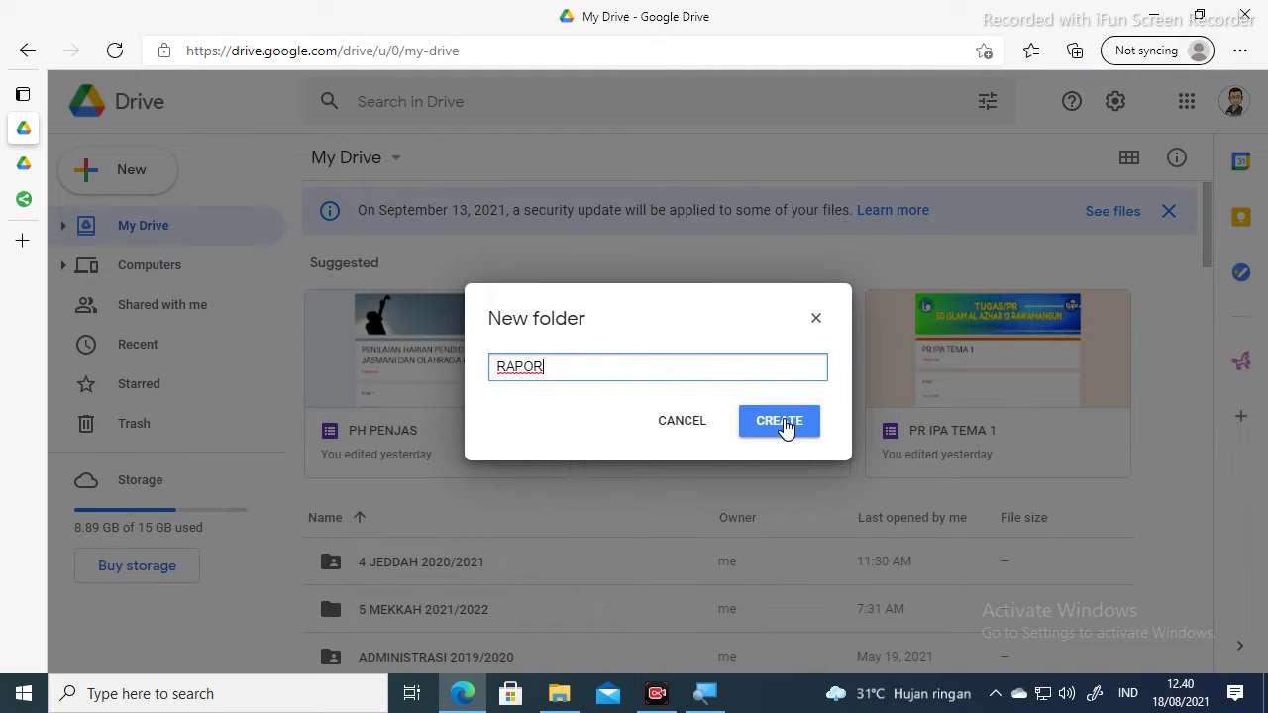
{"action": "left_click", "coordinate": [784, 424]}
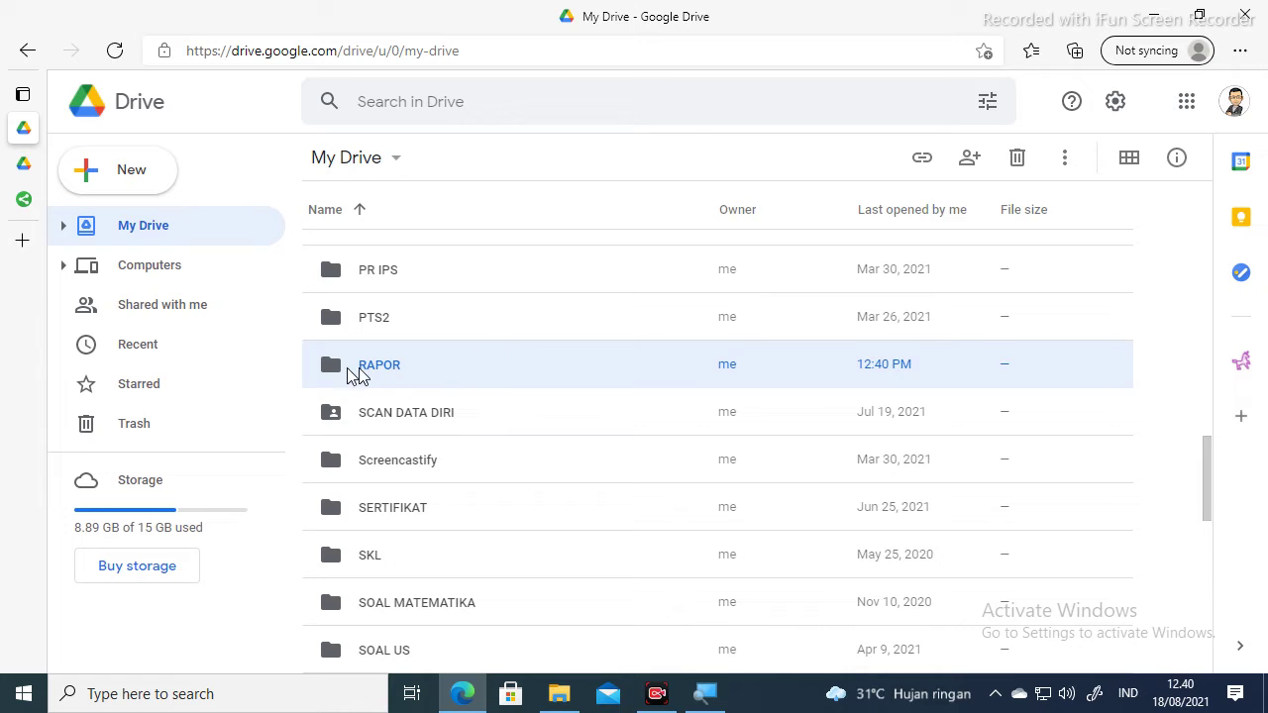
{"action": "left_click", "coordinate": [359, 374]}
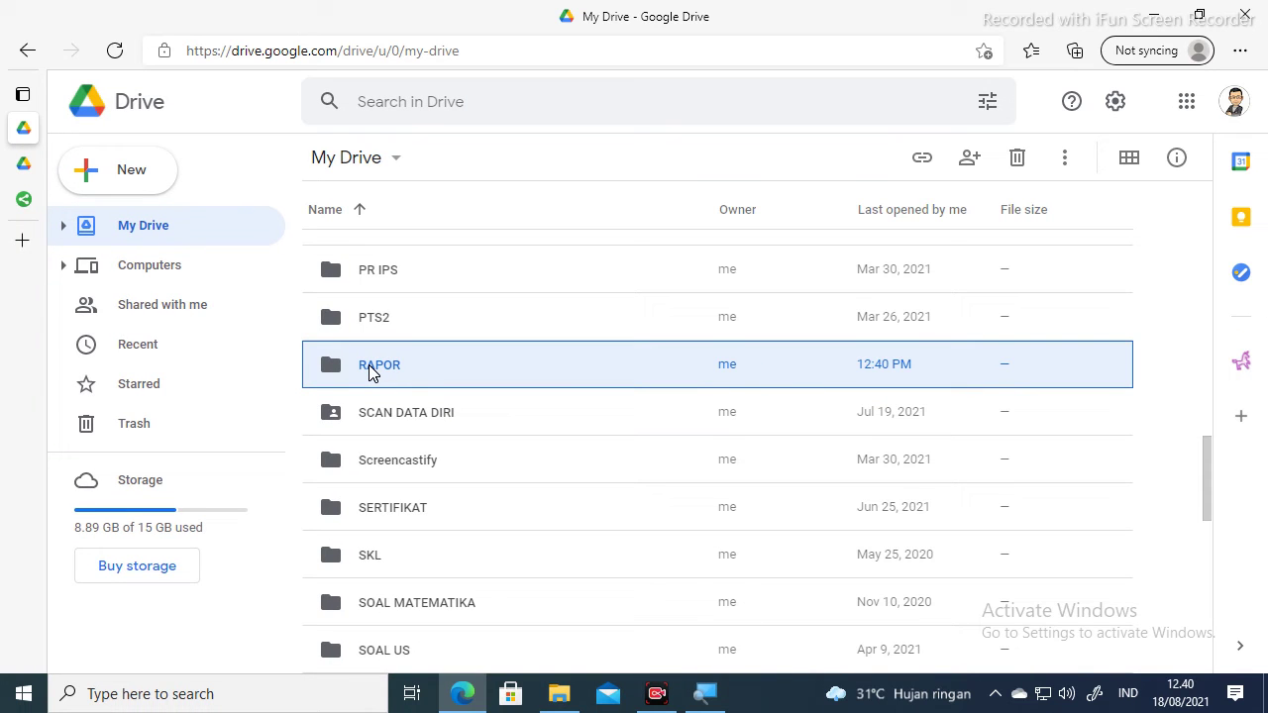
{"action": "double_click", "coordinate": [368, 371]}
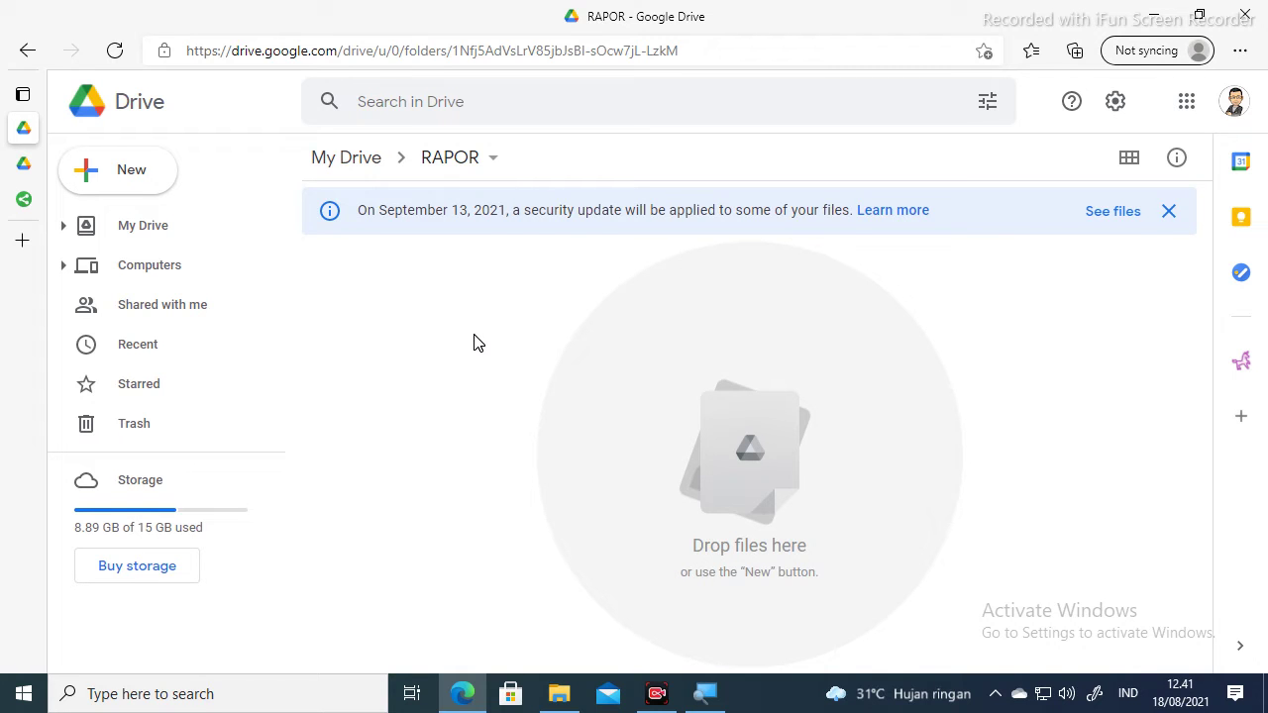
Step: Upload the first five PDF files, numbered 1 to 5, from the local REKAP RABAY folder into the RAPOR folder
{"action": "right_click", "coordinate": [474, 342]}
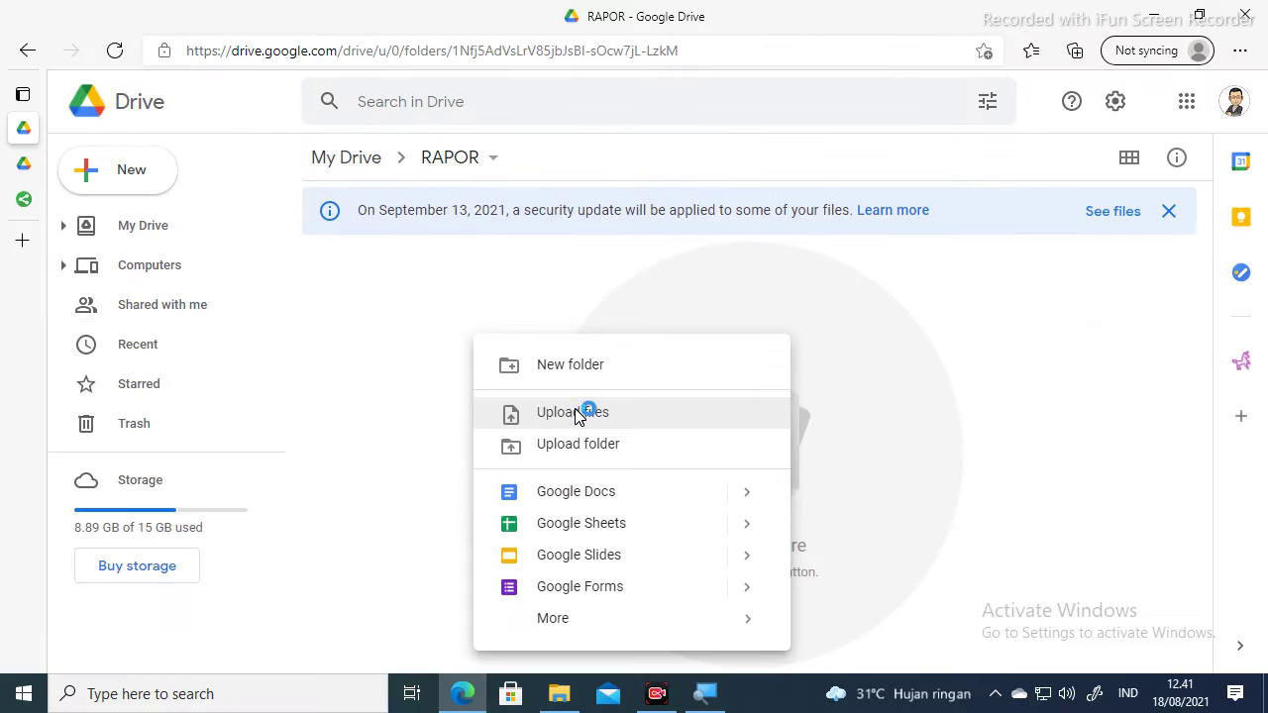
{"action": "left_click", "coordinate": [574, 414]}
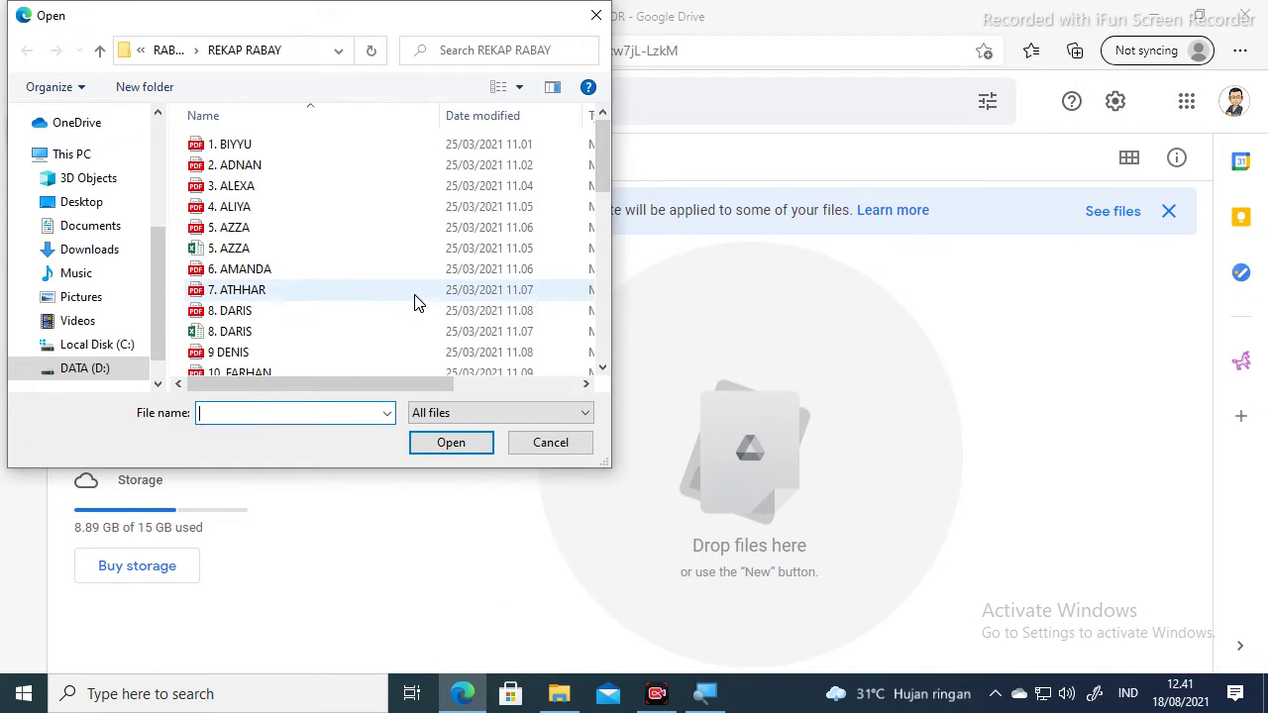
{"action": "left_click", "coordinate": [237, 145]}
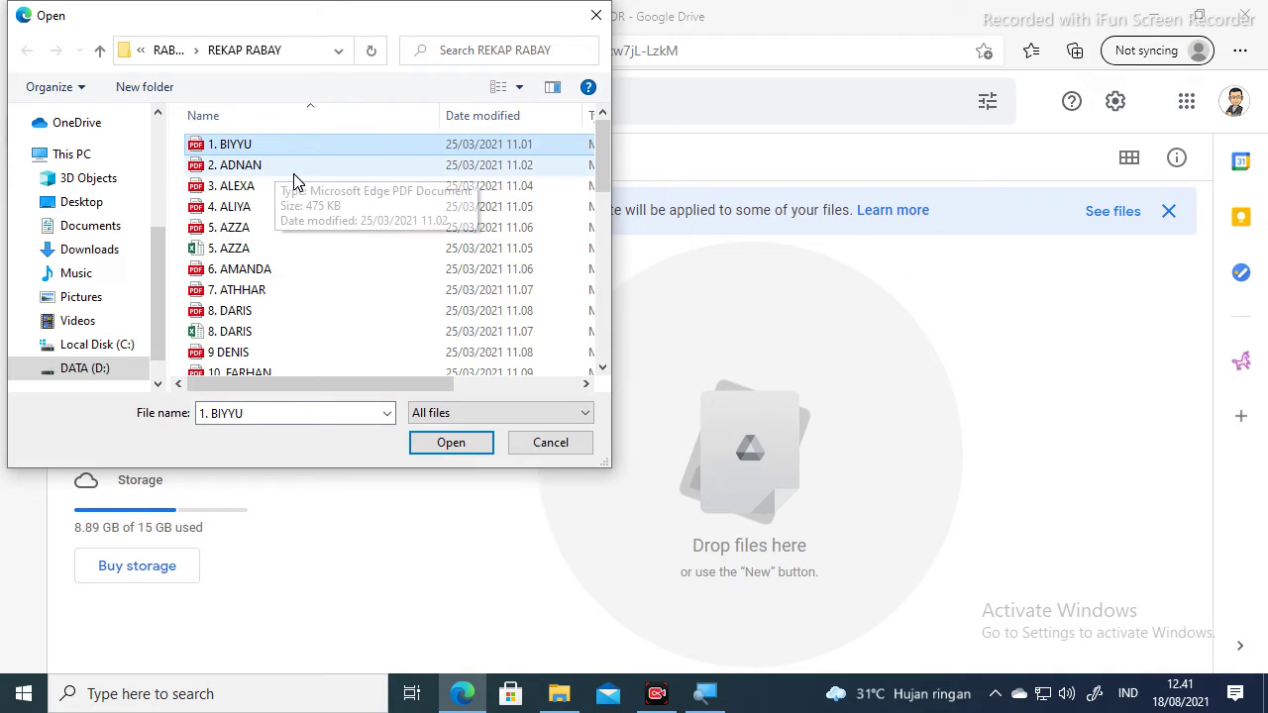
{"action": "key", "text": "shift+Down"}
{"action": "key", "text": "shift+Down"}
{"action": "key", "text": "shift+Down"}
{"action": "key", "text": "shift+Down"}
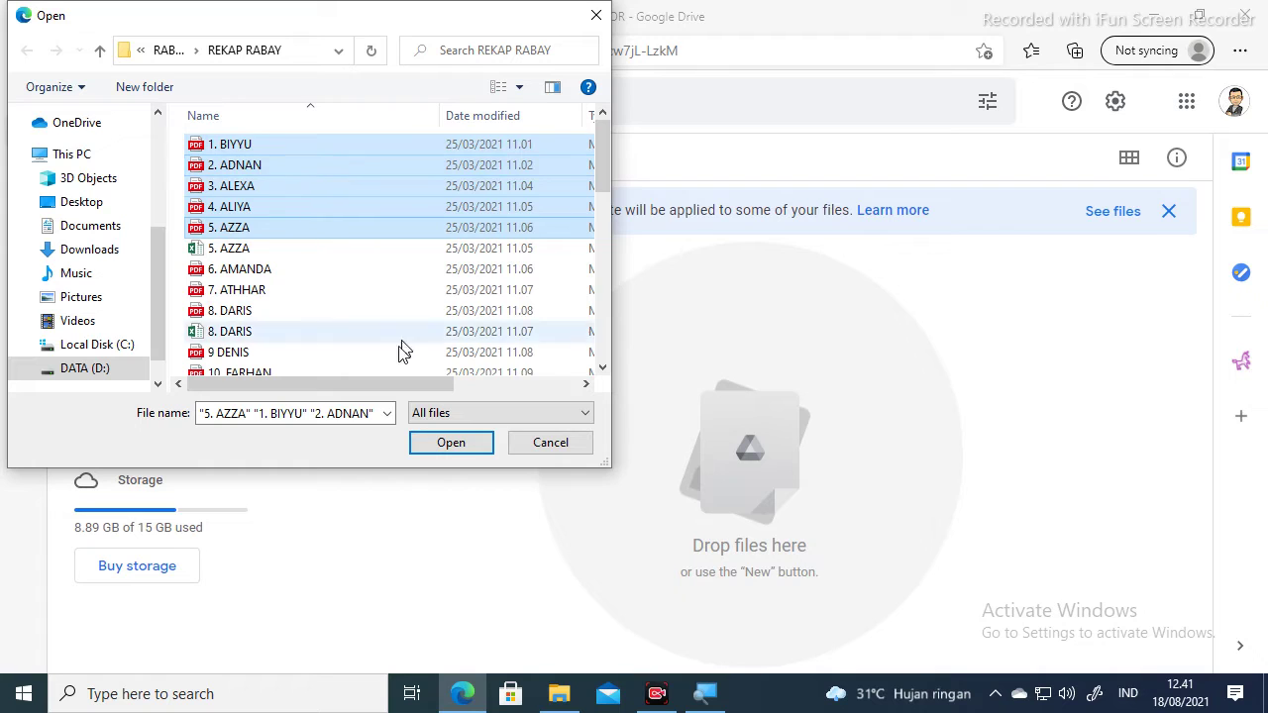
{"action": "left_click", "coordinate": [448, 444]}
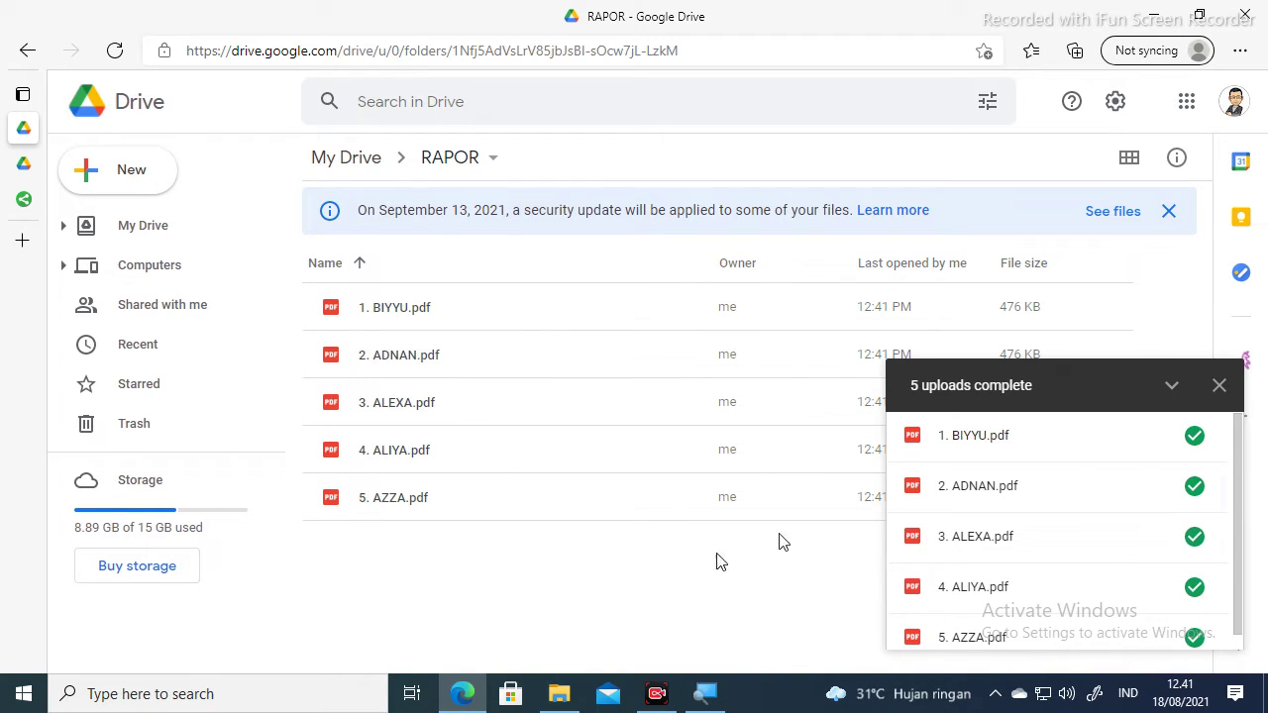
{"action": "left_click", "coordinate": [1220, 387]}
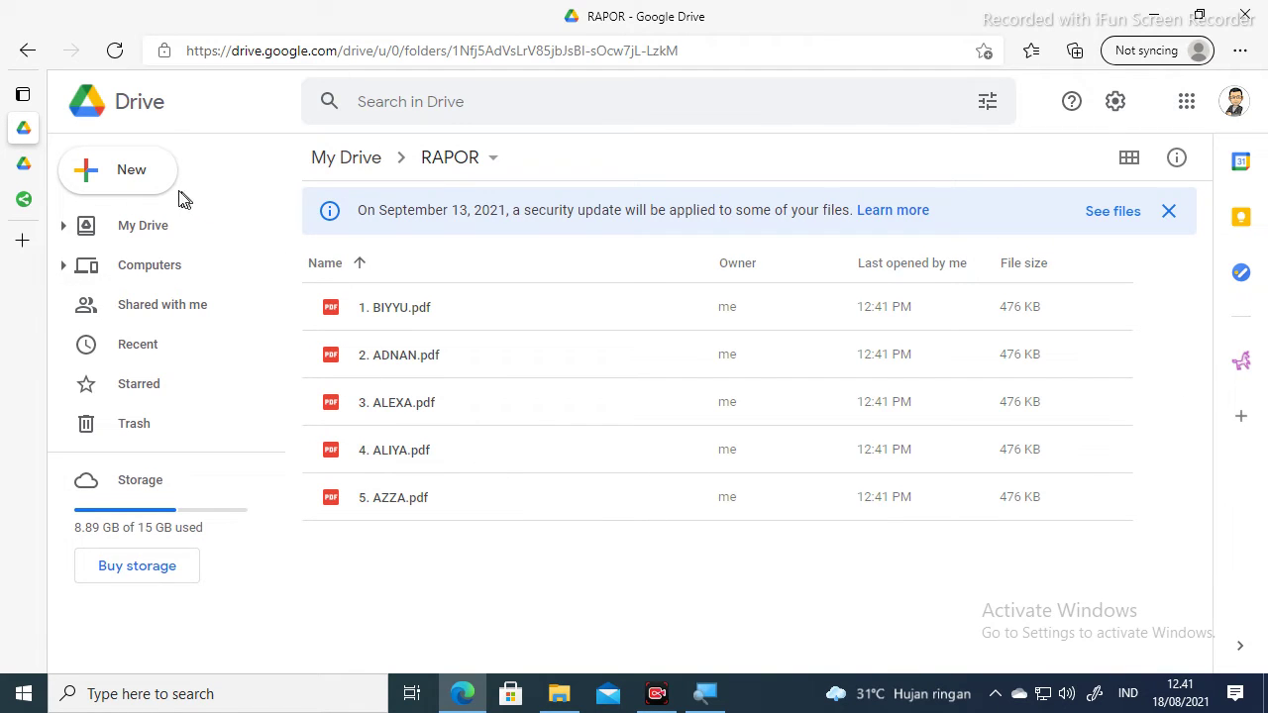
Step: Switch to the Direct Link Creator for Google Drive page and open its Google Drive file picker
{"action": "left_click", "coordinate": [36, 201]}
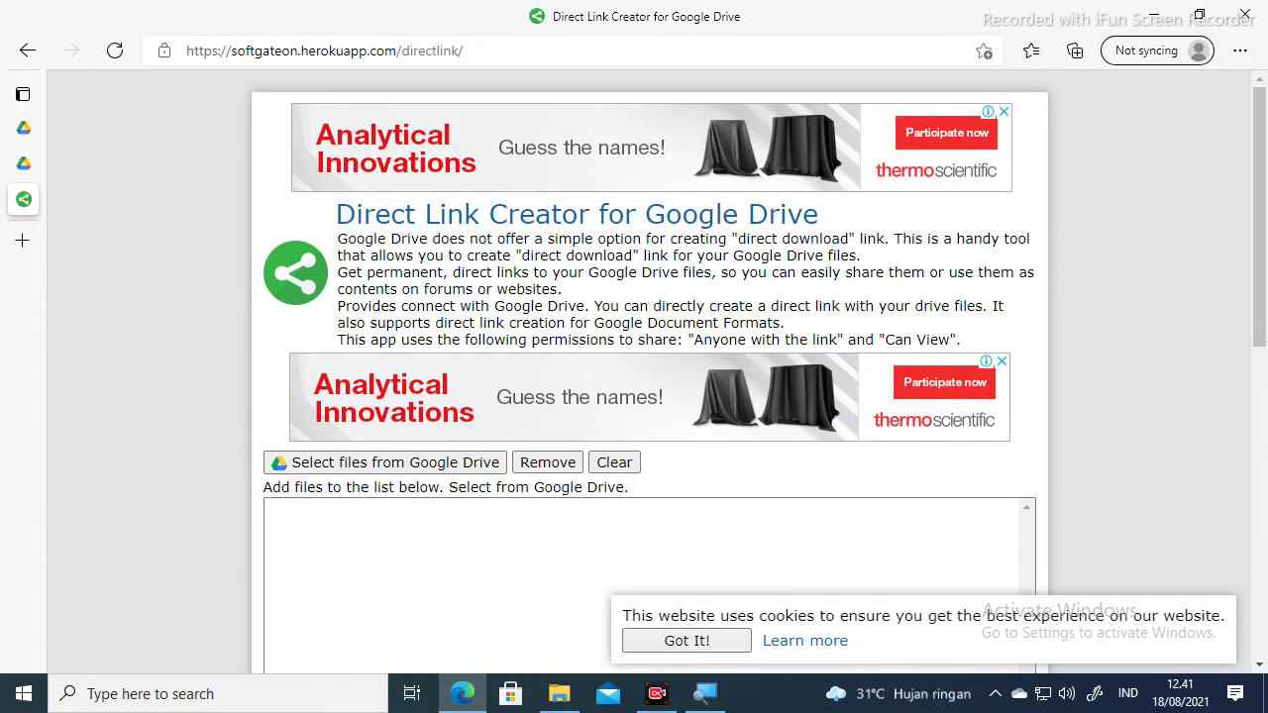
{"action": "scroll", "coordinate": [502, 302], "scroll_direction": "down", "scroll_amount": 2}
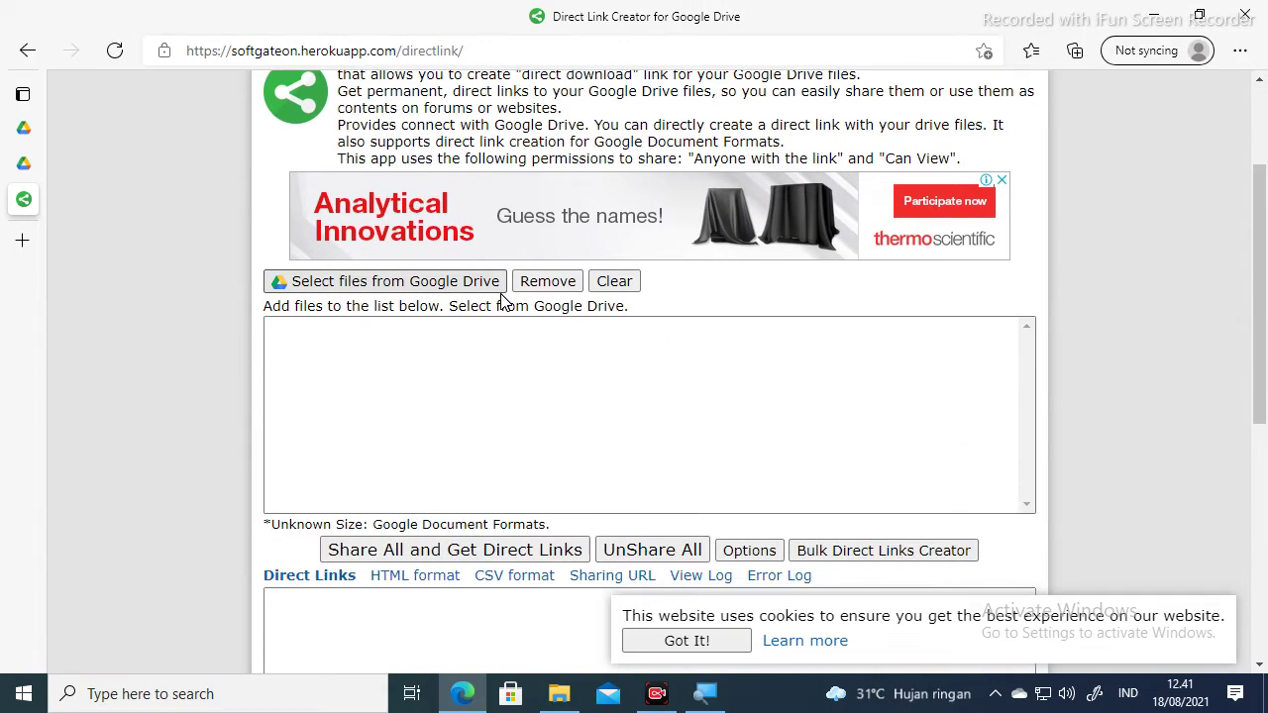
{"action": "scroll", "coordinate": [462, 367], "scroll_direction": "down", "scroll_amount": 3}
{"action": "scroll", "coordinate": [462, 367], "scroll_direction": "up", "scroll_amount": 3}
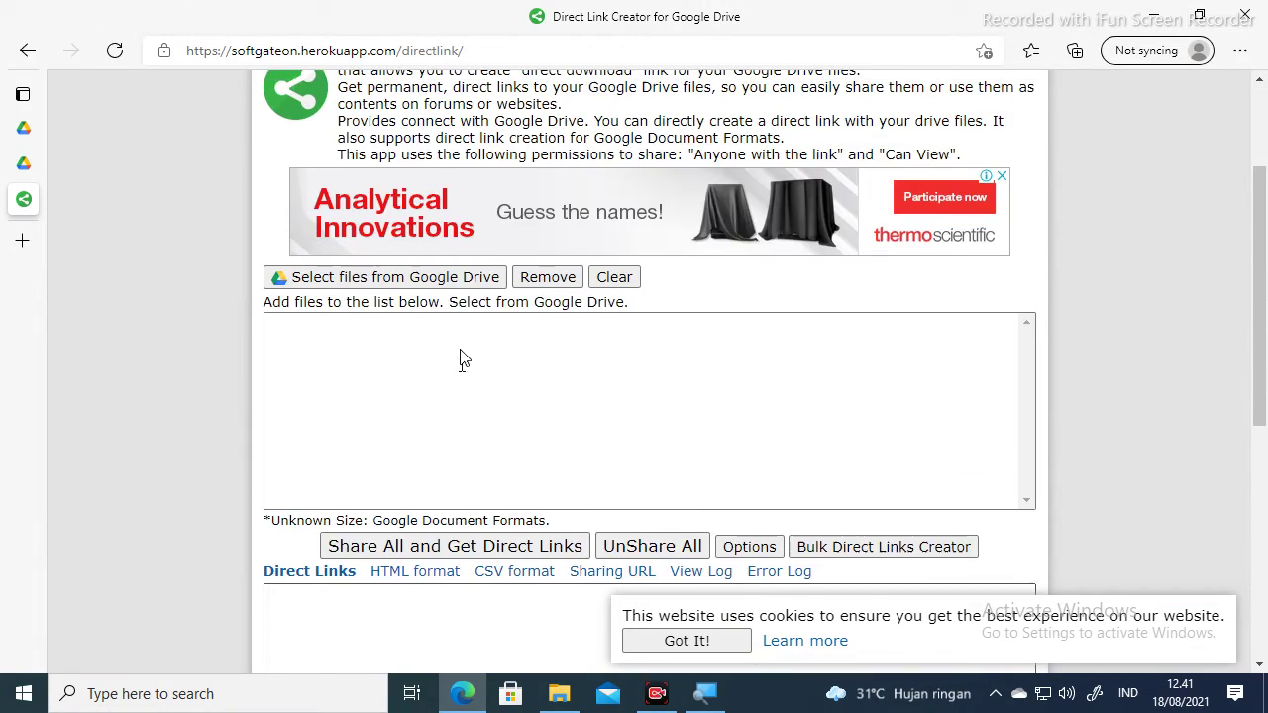
{"action": "scroll", "coordinate": [448, 365], "scroll_direction": "down", "scroll_amount": 2}
{"action": "scroll", "coordinate": [431, 391], "scroll_direction": "up", "scroll_amount": 2}
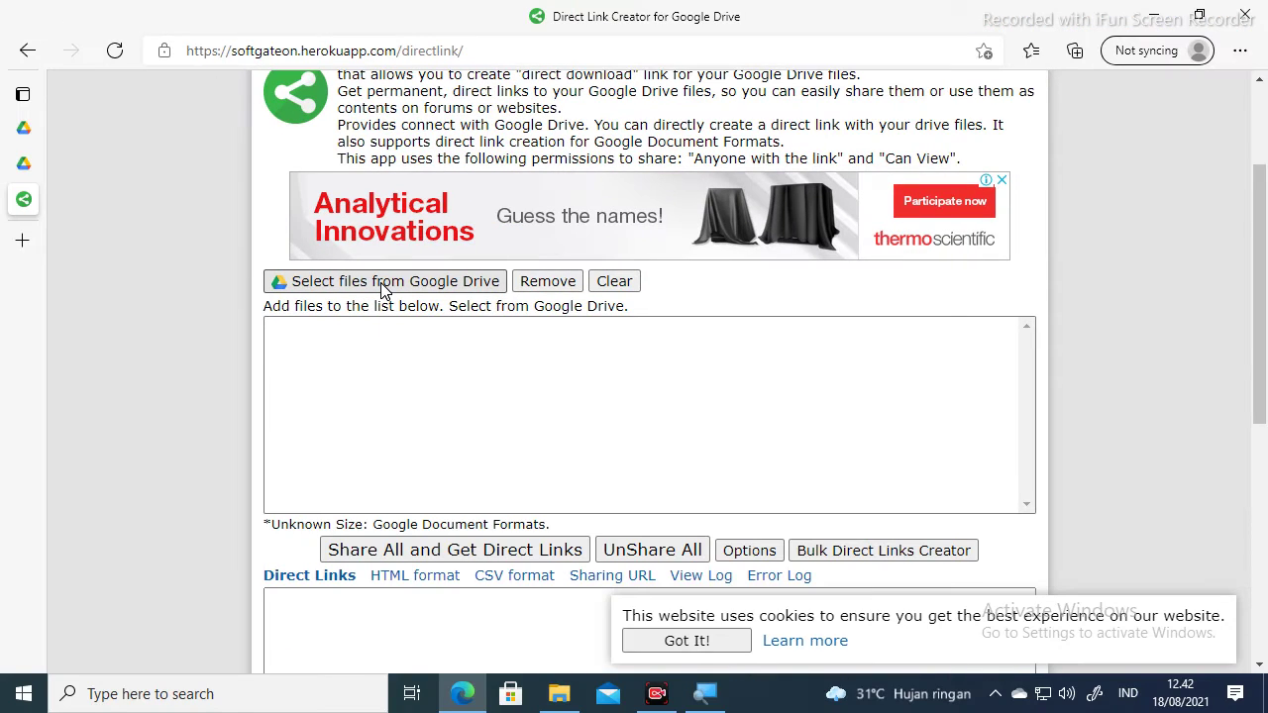
{"action": "left_click", "coordinate": [384, 284]}
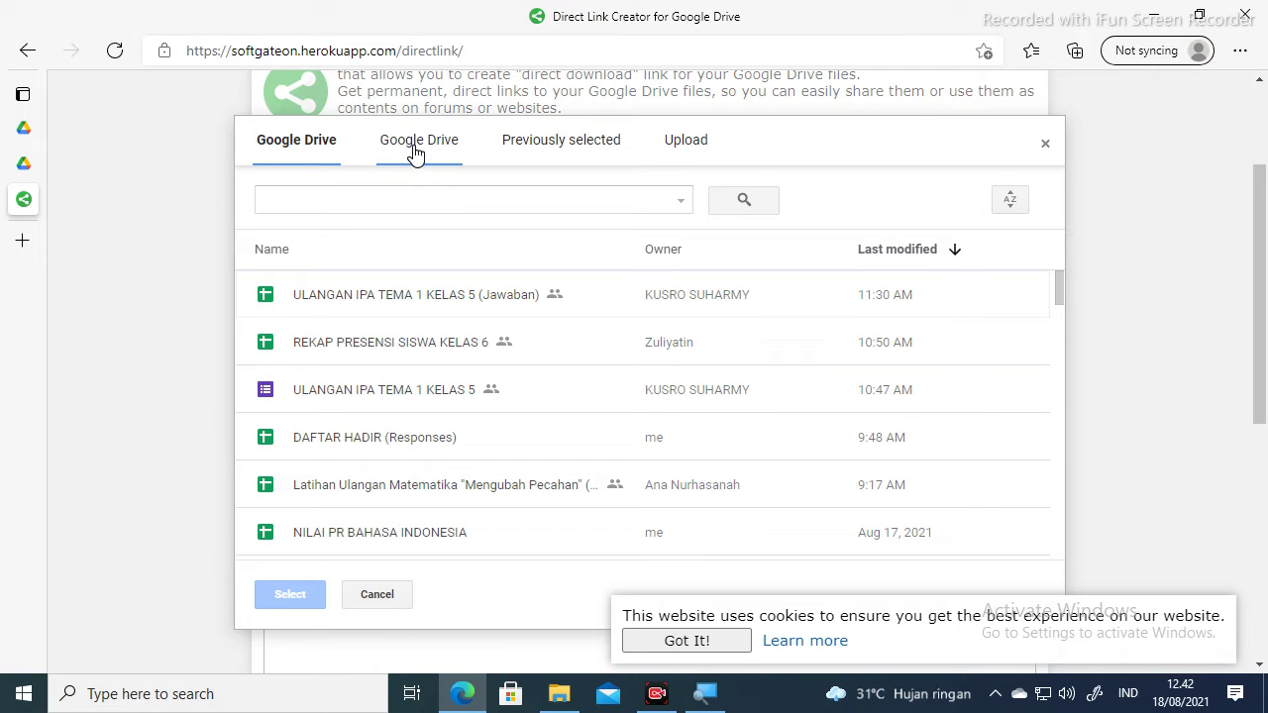
Step: Add all five PDF files from the RAPOR folder in Google Drive to the direct link file list
{"action": "left_click", "coordinate": [416, 151]}
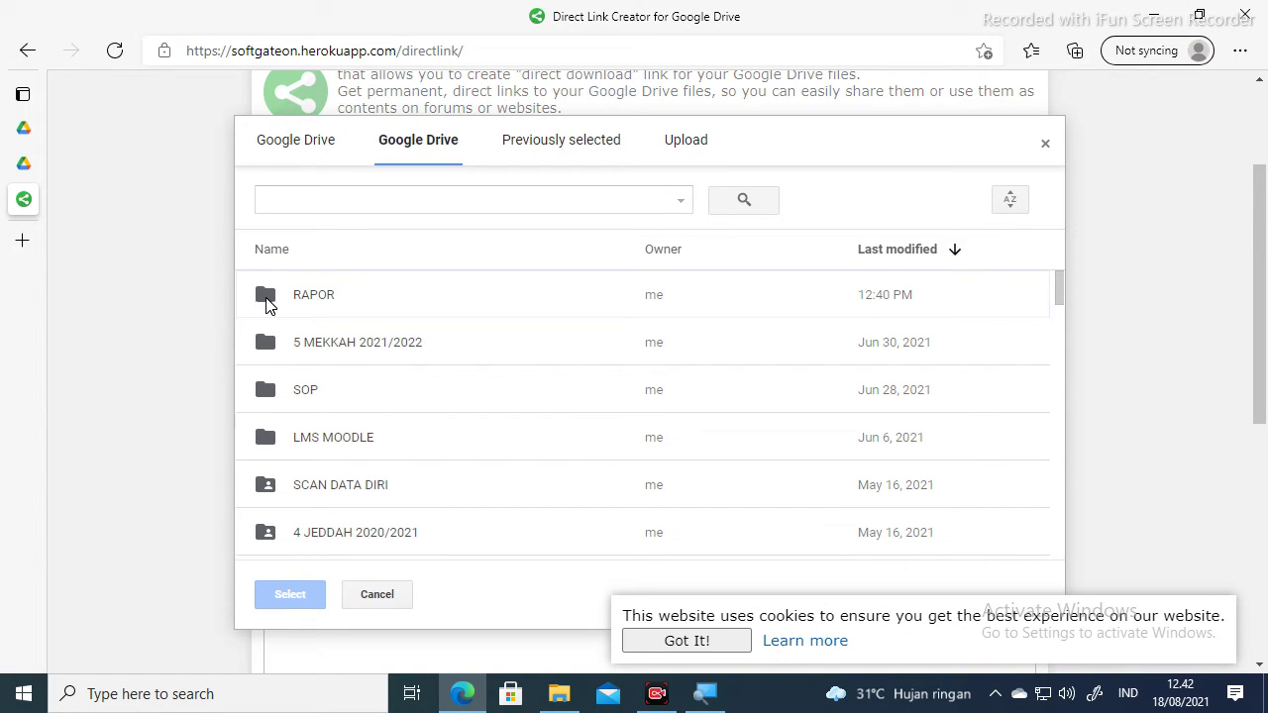
{"action": "double_click", "coordinate": [313, 299]}
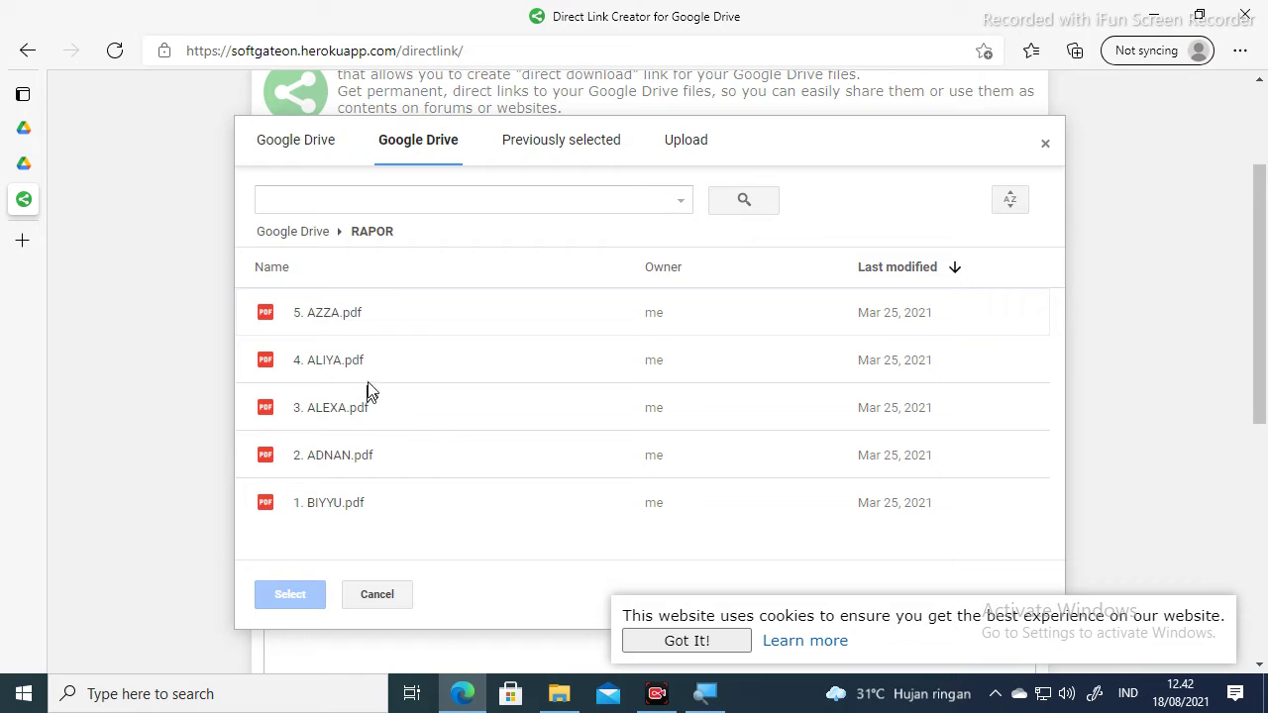
{"action": "left_click", "coordinate": [340, 324]}
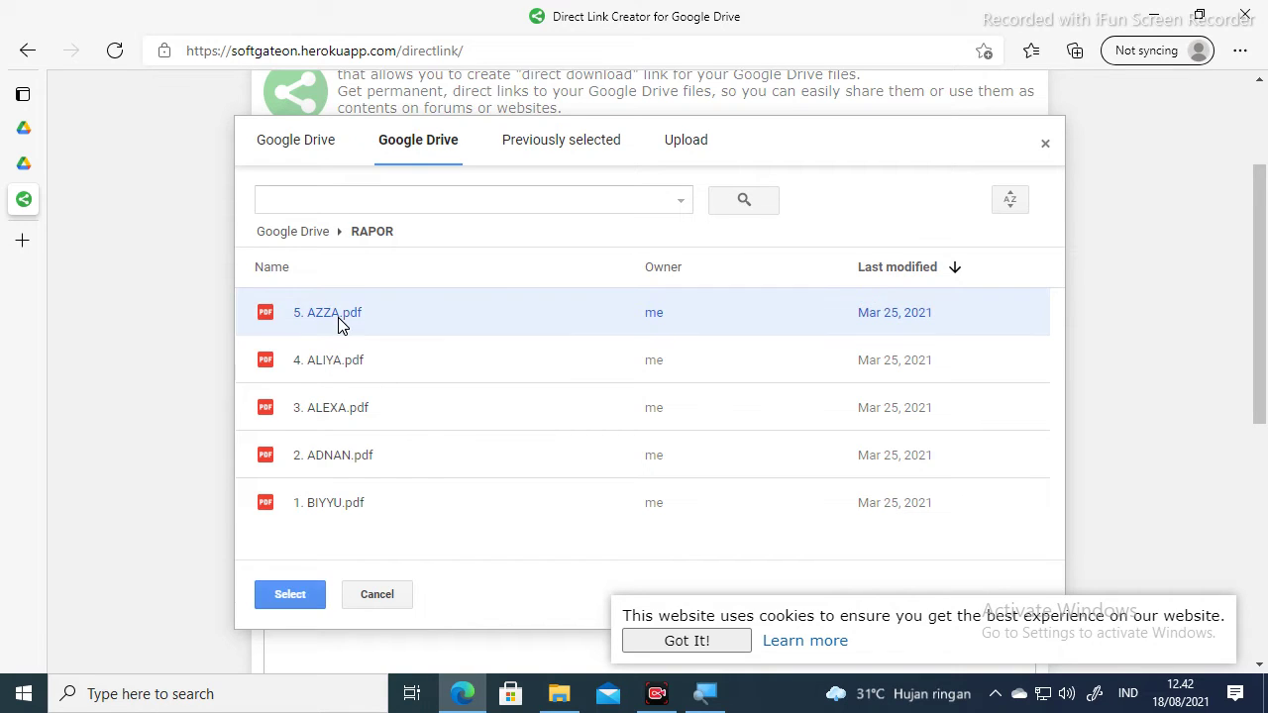
{"action": "key", "text": "shift+Down"}
{"action": "key", "text": "shift+Down"}
{"action": "key", "text": "shift+Down"}
{"action": "key", "text": "shift+Down"}
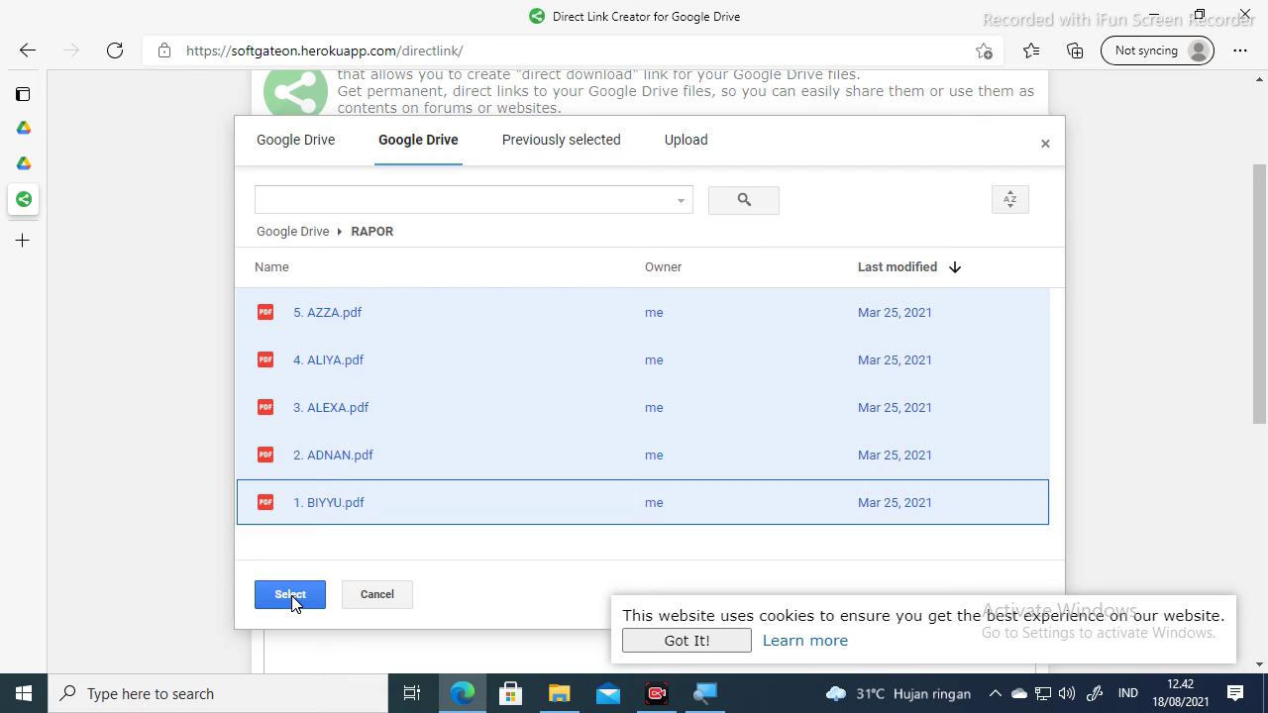
{"action": "left_click", "coordinate": [293, 599]}
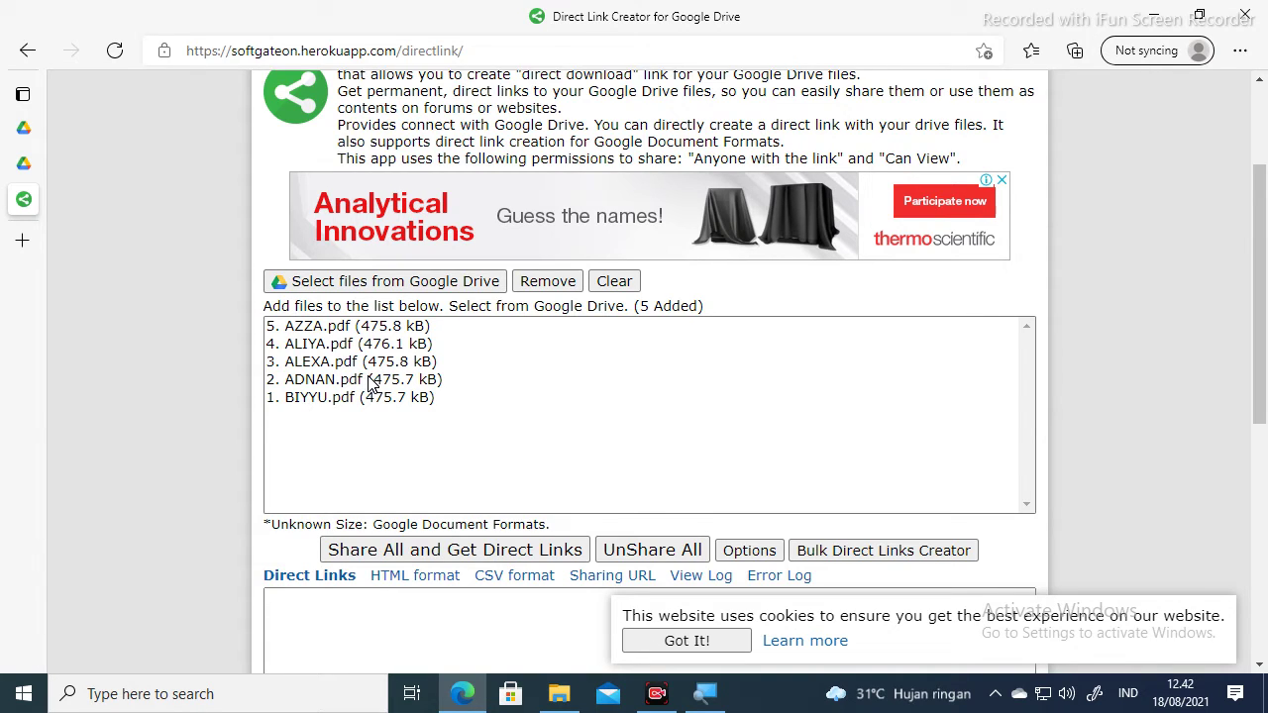
Step: Share all listed files and generate their direct links, dismissing the alert dialog
{"action": "scroll", "coordinate": [371, 385], "scroll_direction": "down", "scroll_amount": 1}
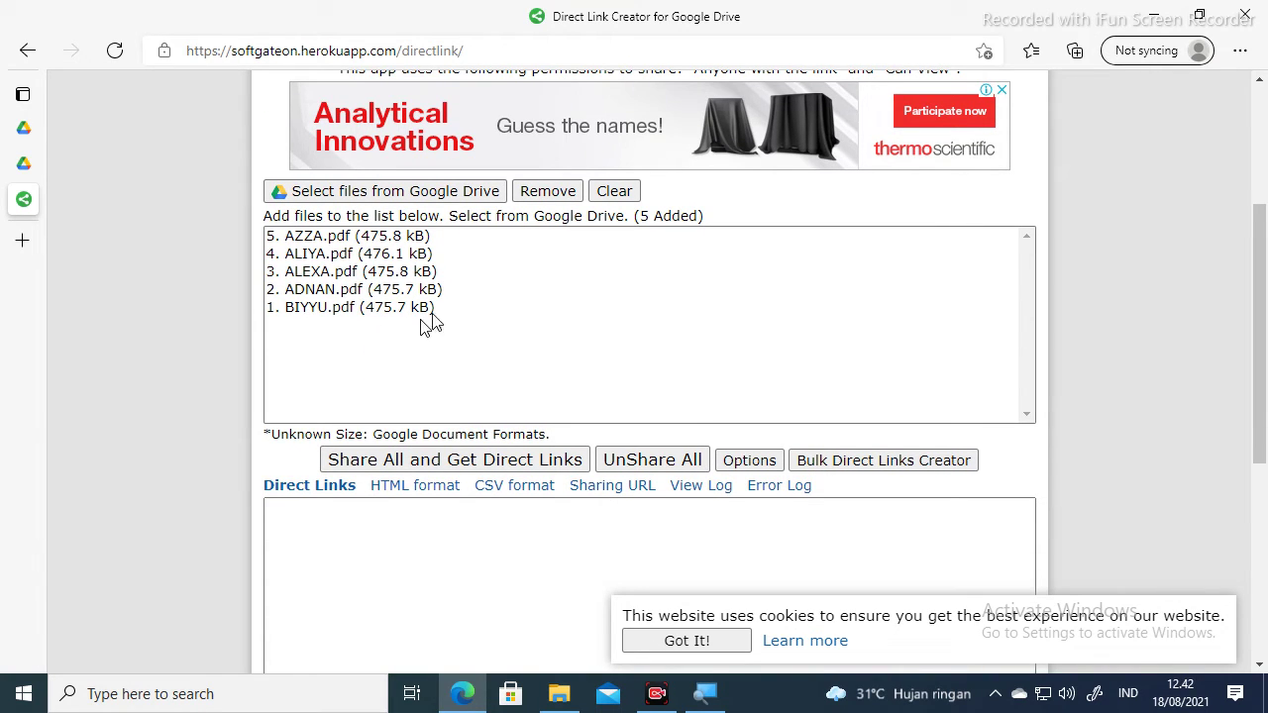
{"action": "scroll", "coordinate": [436, 289], "scroll_direction": "down", "scroll_amount": 1}
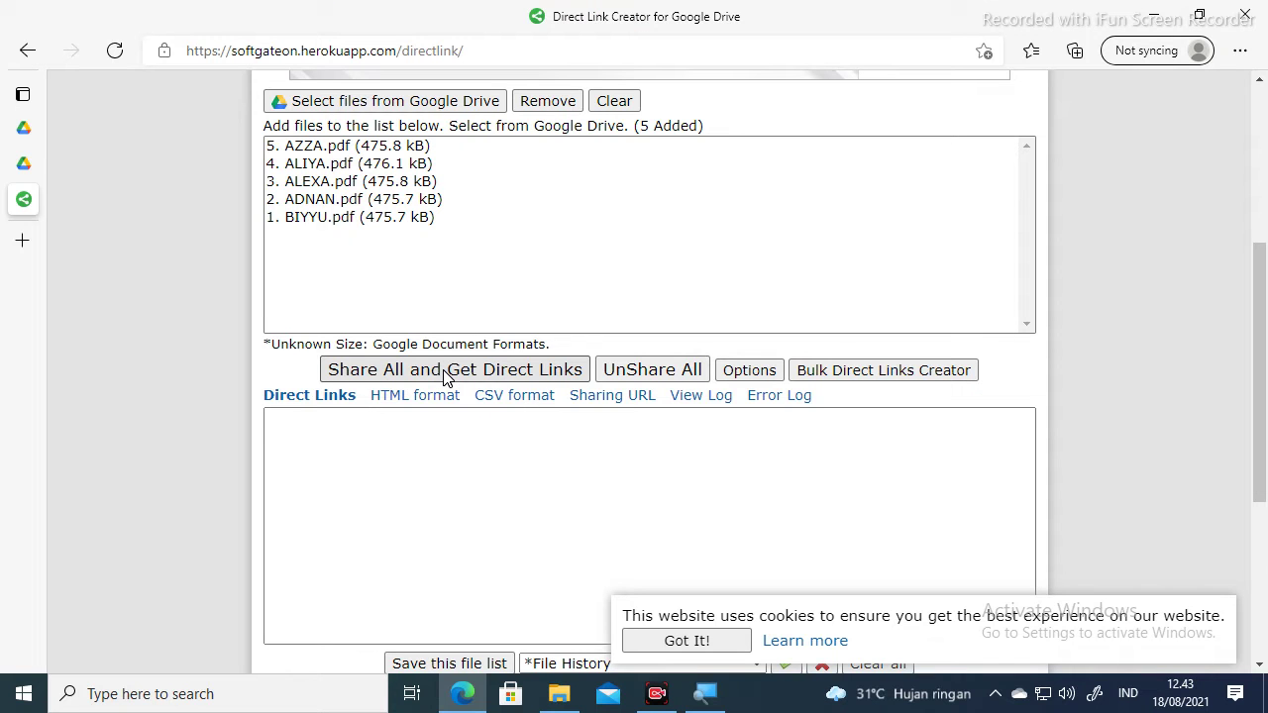
{"action": "left_click", "coordinate": [444, 374]}
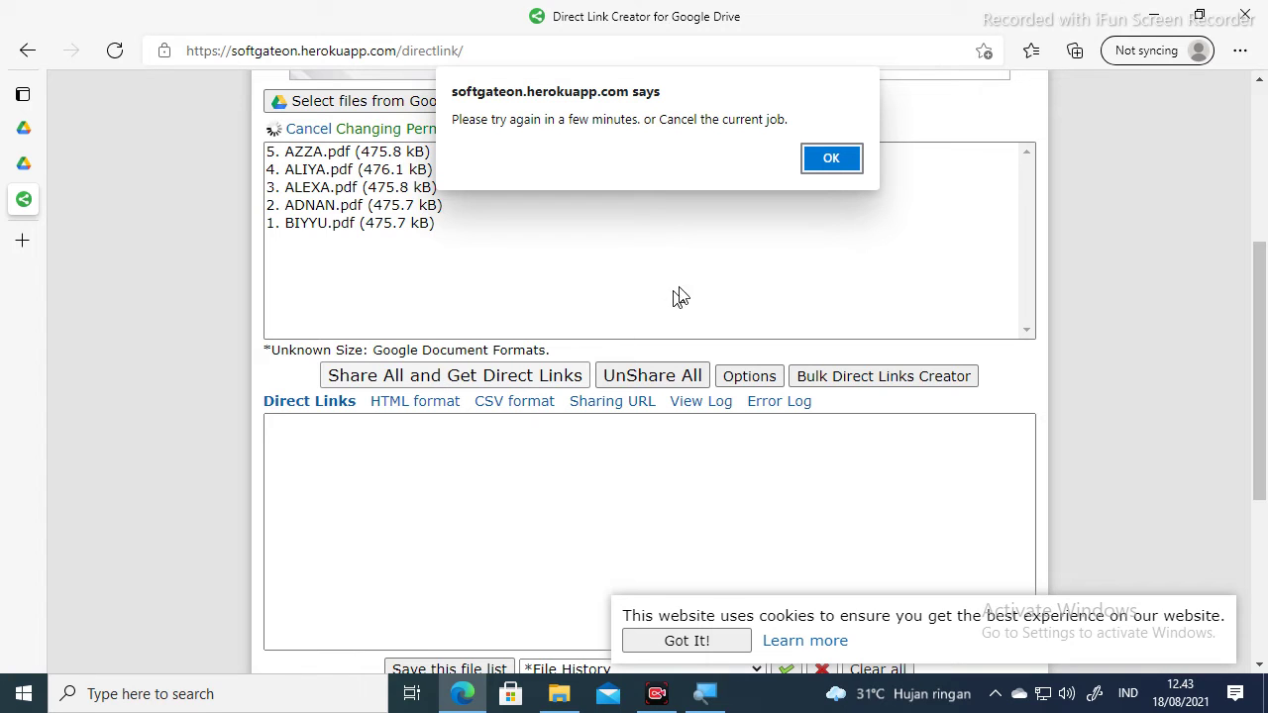
{"action": "left_click", "coordinate": [831, 159]}
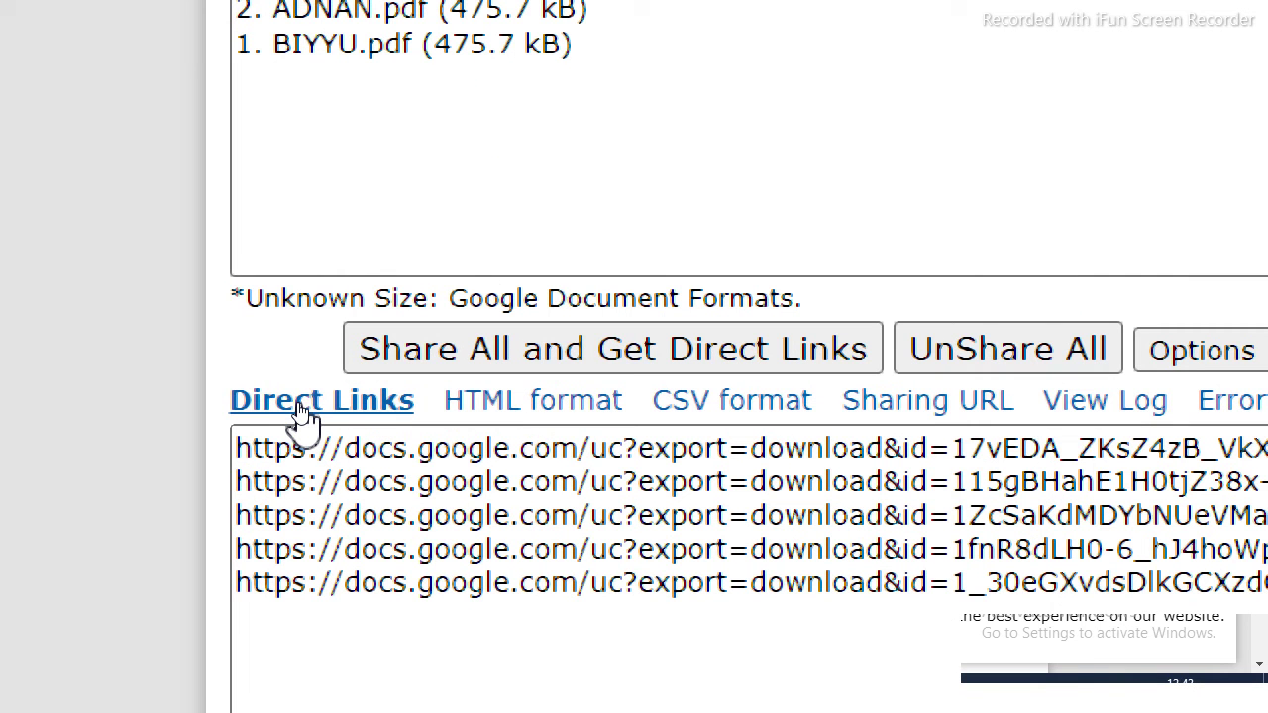
Step: Examine the generated links as direct links, sharing URLs and HTML code, ending on the direct links list
{"action": "left_click", "coordinate": [357, 461]}
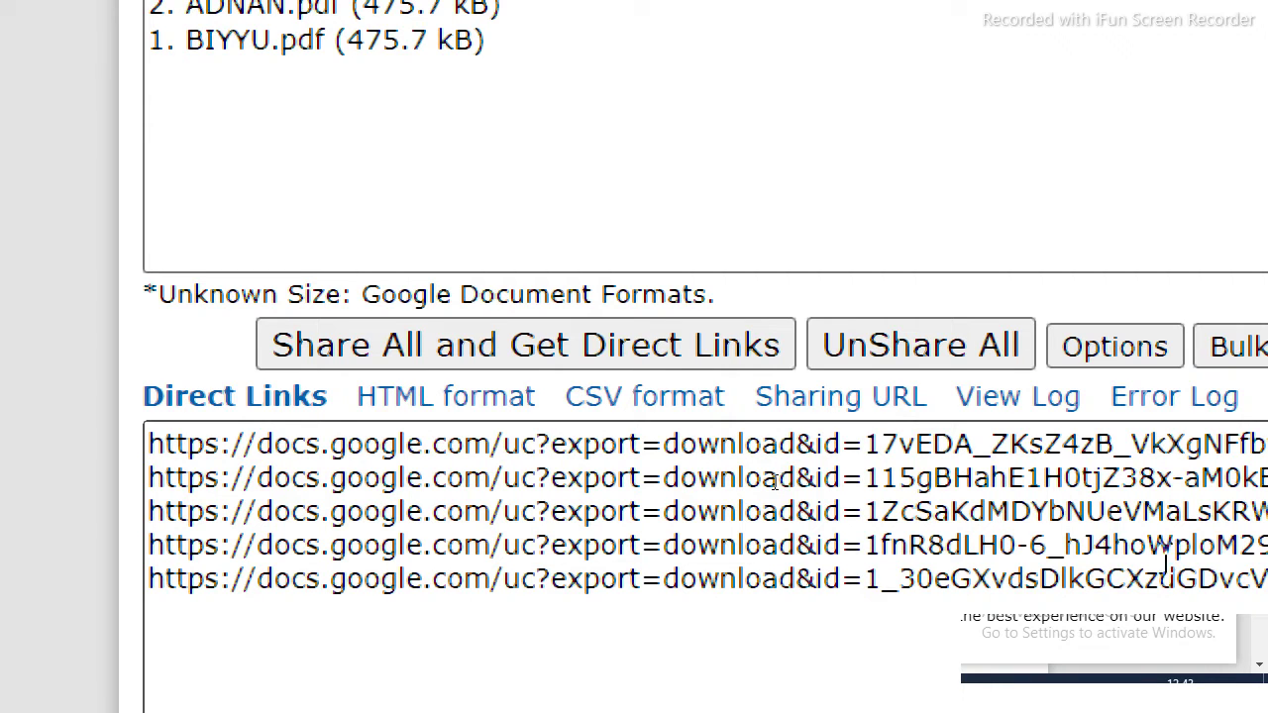
{"action": "scroll", "coordinate": [1181, 560], "scroll_direction": "right", "scroll_amount": 3}
{"action": "scroll", "coordinate": [1196, 560], "scroll_direction": "right", "scroll_amount": 4}
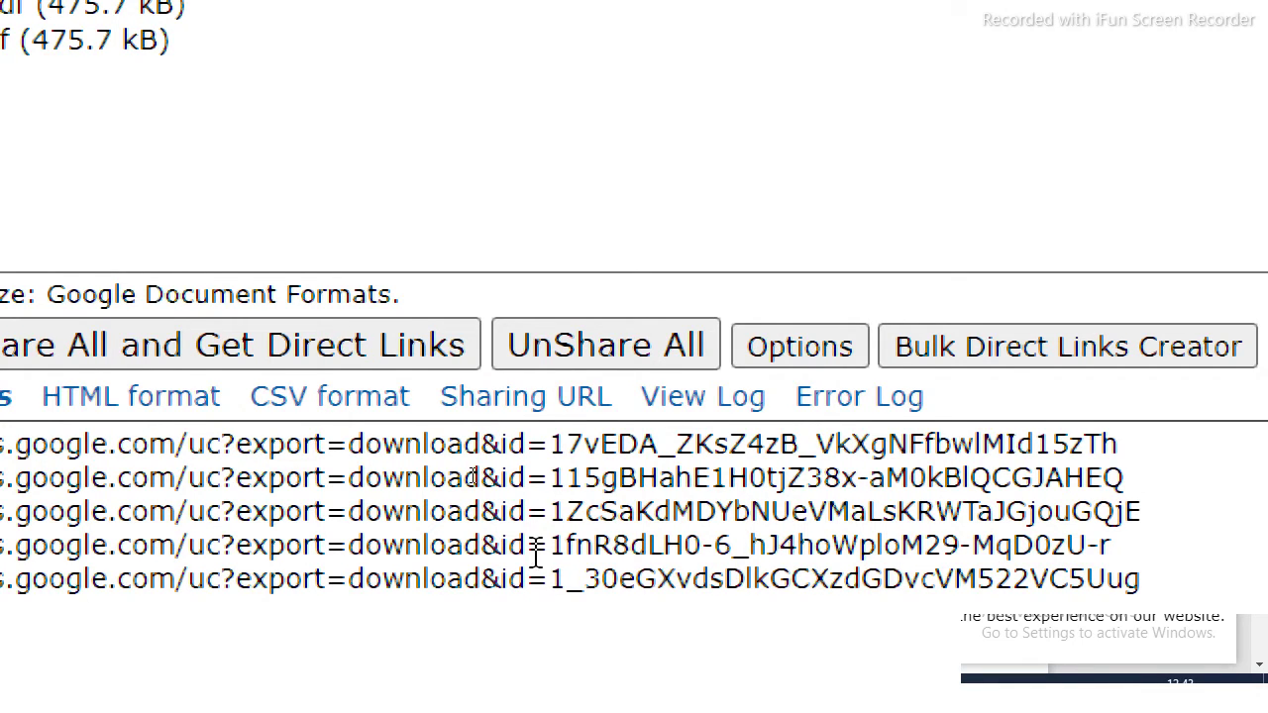
{"action": "scroll", "coordinate": [182, 543], "scroll_direction": "left", "scroll_amount": 5}
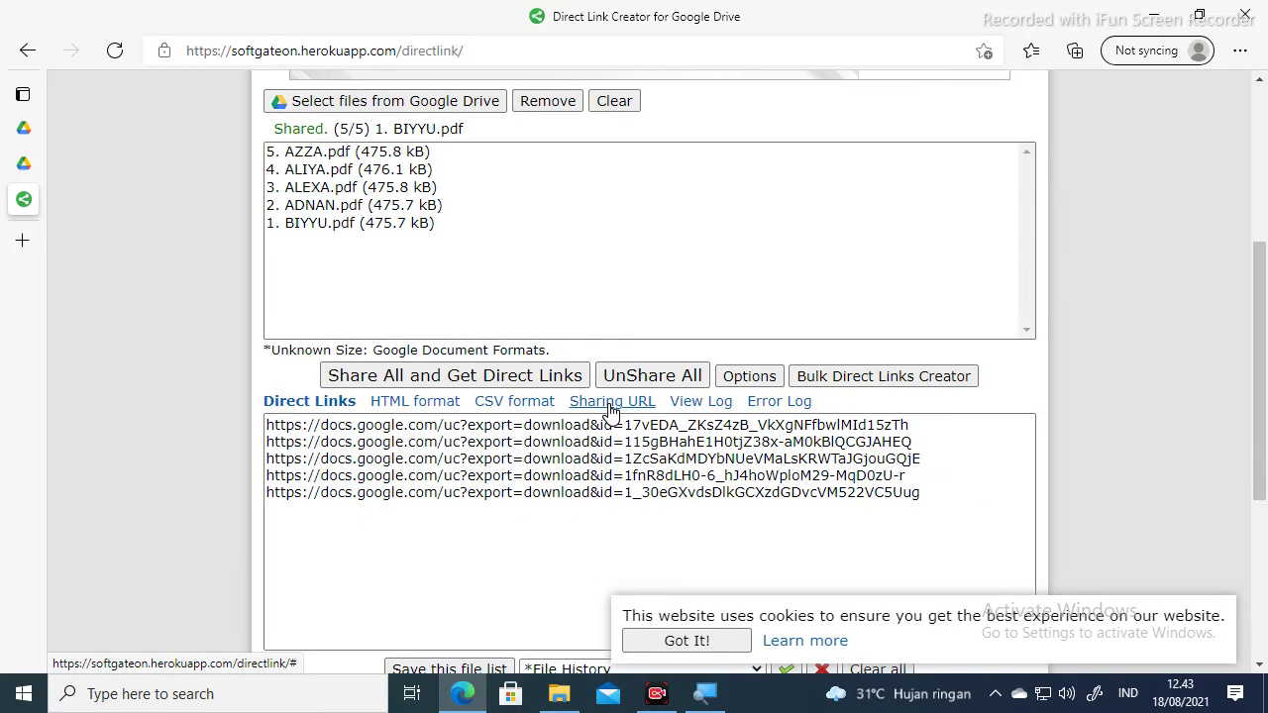
{"action": "left_click", "coordinate": [612, 403]}
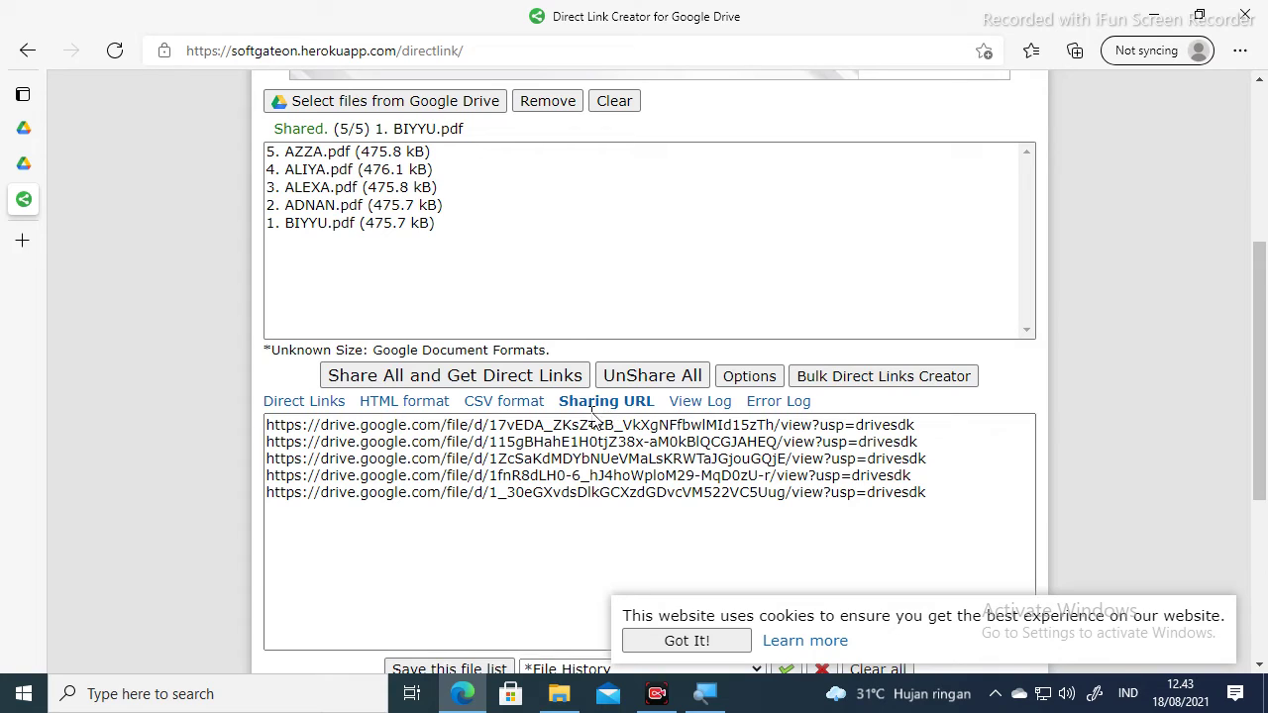
{"action": "left_click", "coordinate": [404, 402]}
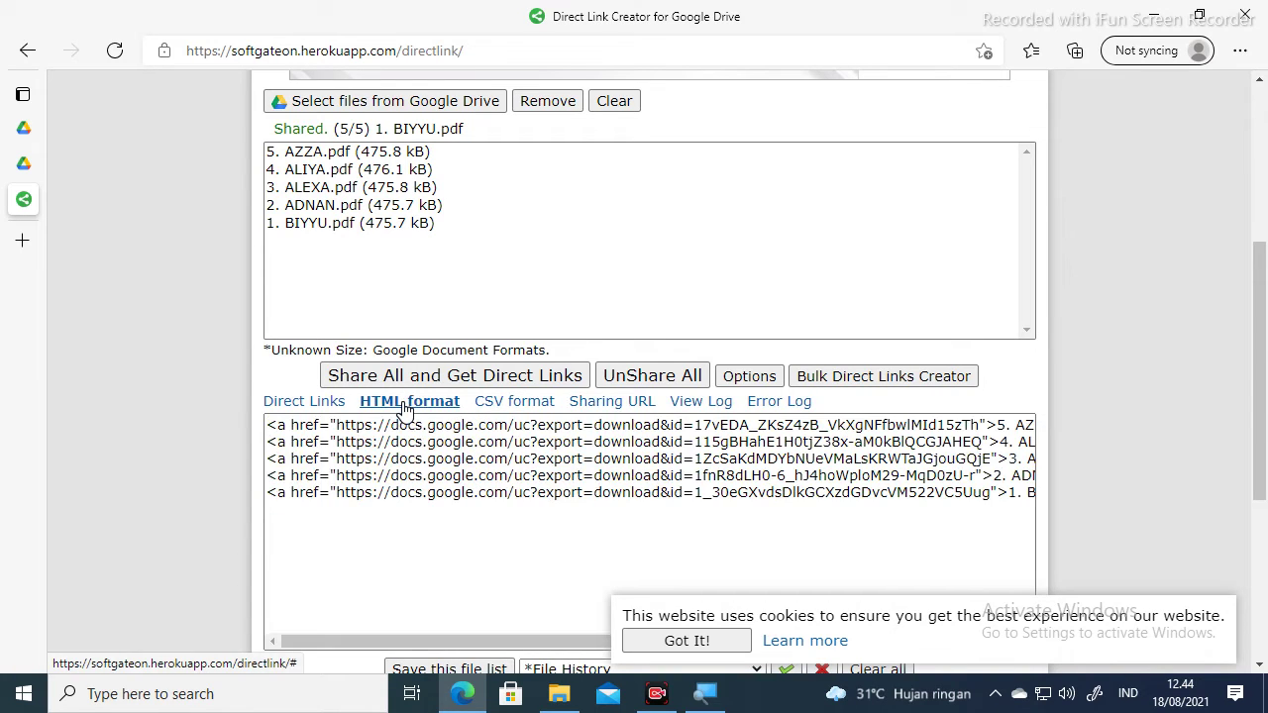
{"action": "left_click", "coordinate": [512, 643]}
{"action": "left_click_drag", "start_coordinate": [512, 646], "coordinate": [522, 646]}
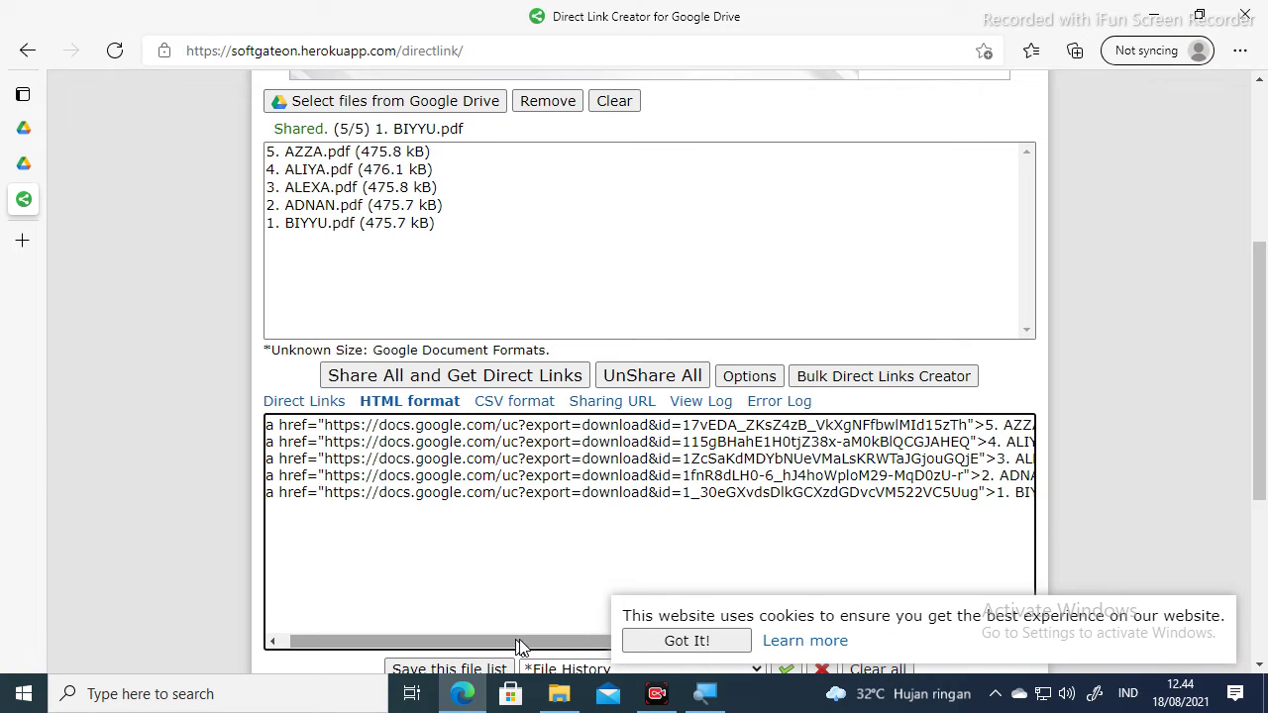
{"action": "left_click", "coordinate": [642, 642]}
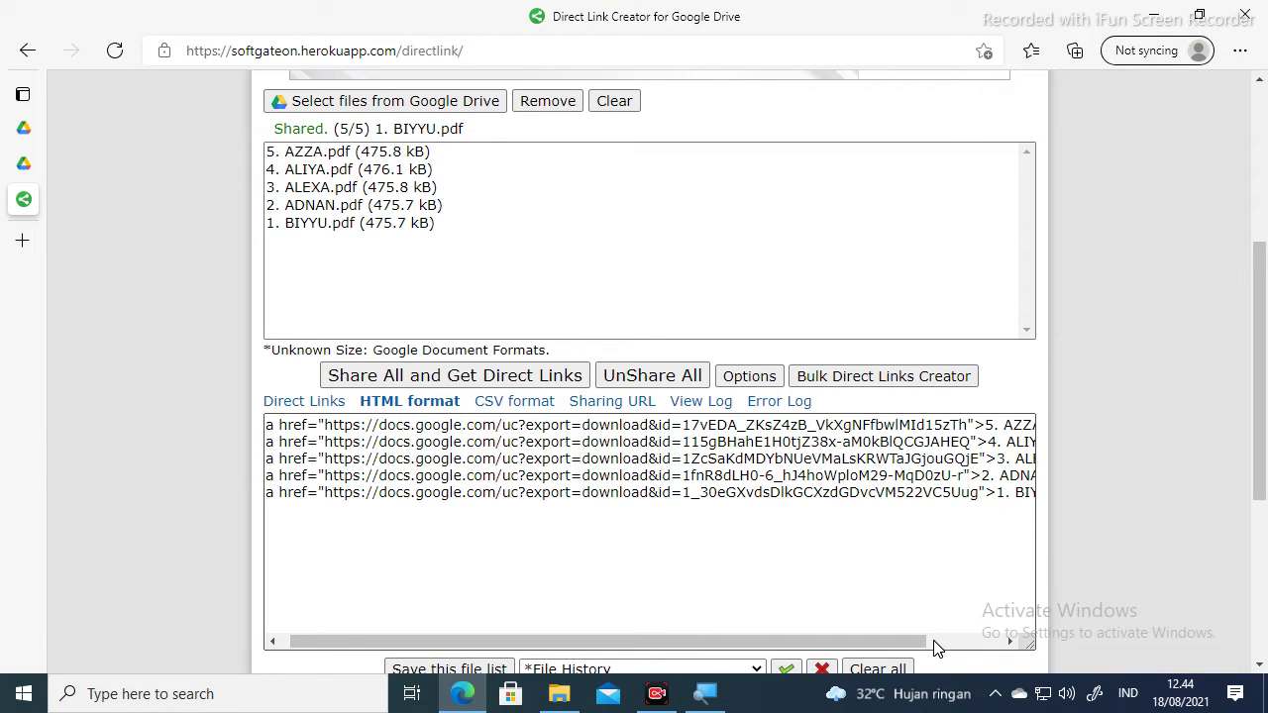
{"action": "scroll", "coordinate": [963, 571], "scroll_direction": "right", "scroll_amount": 3}
{"action": "left_click_drag", "start_coordinate": [864, 641], "coordinate": [733, 641]}
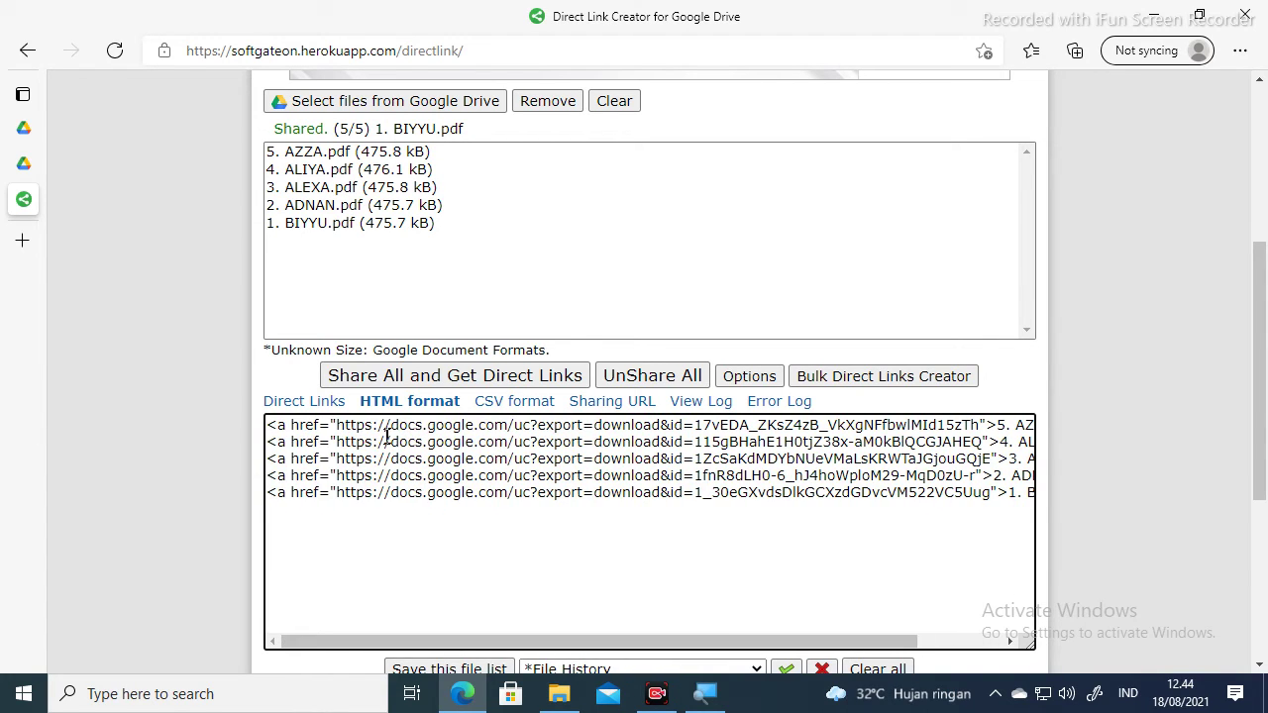
{"action": "left_click", "coordinate": [311, 402]}
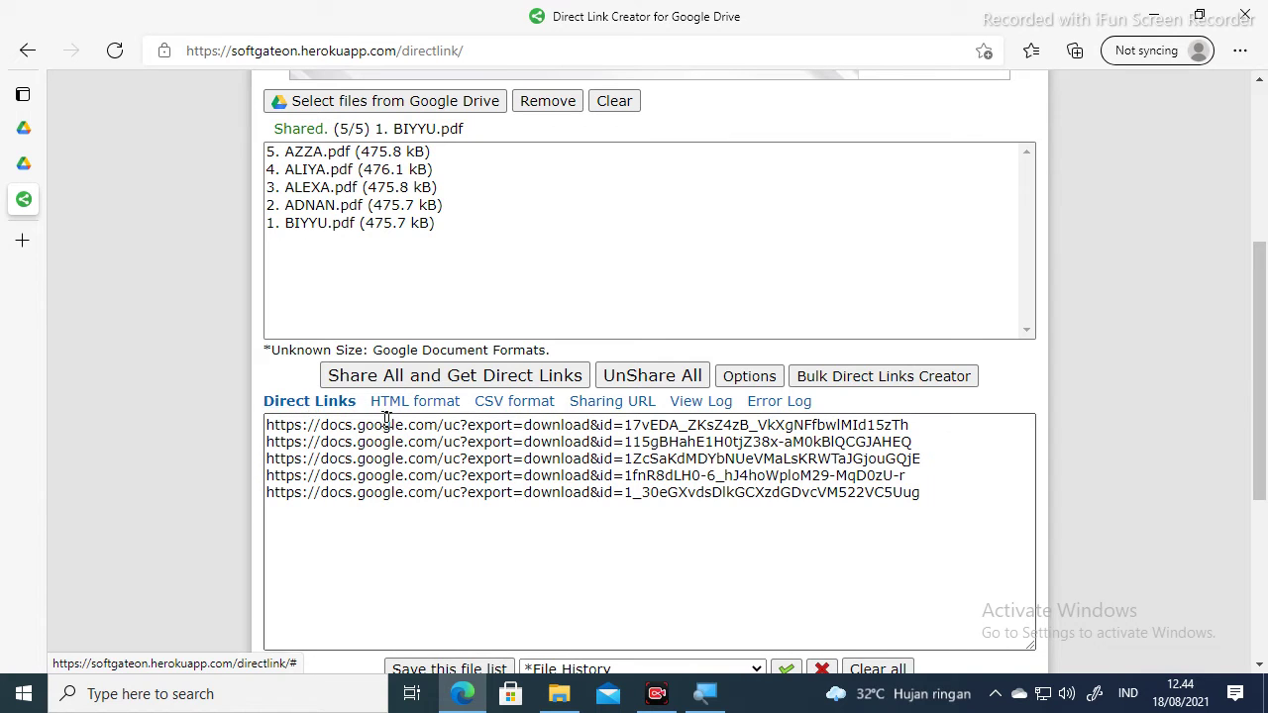
{"action": "left_click", "coordinate": [615, 405]}
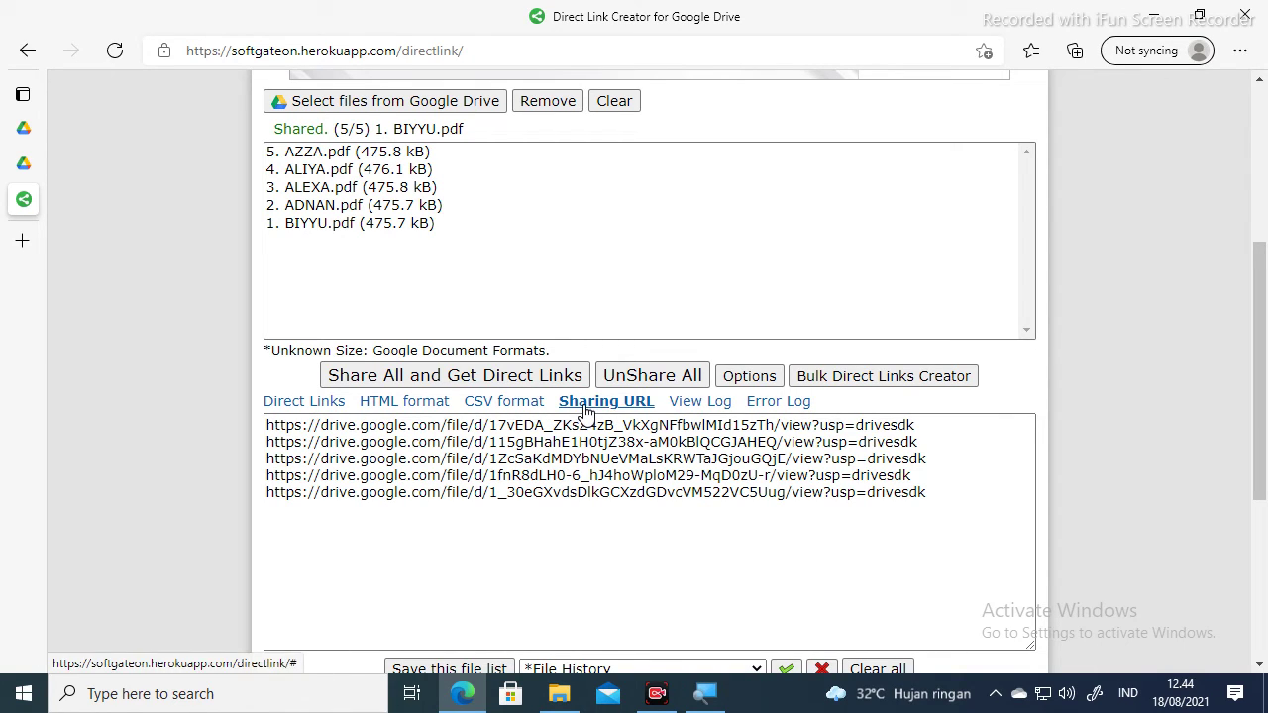
{"action": "left_click", "coordinate": [310, 404]}
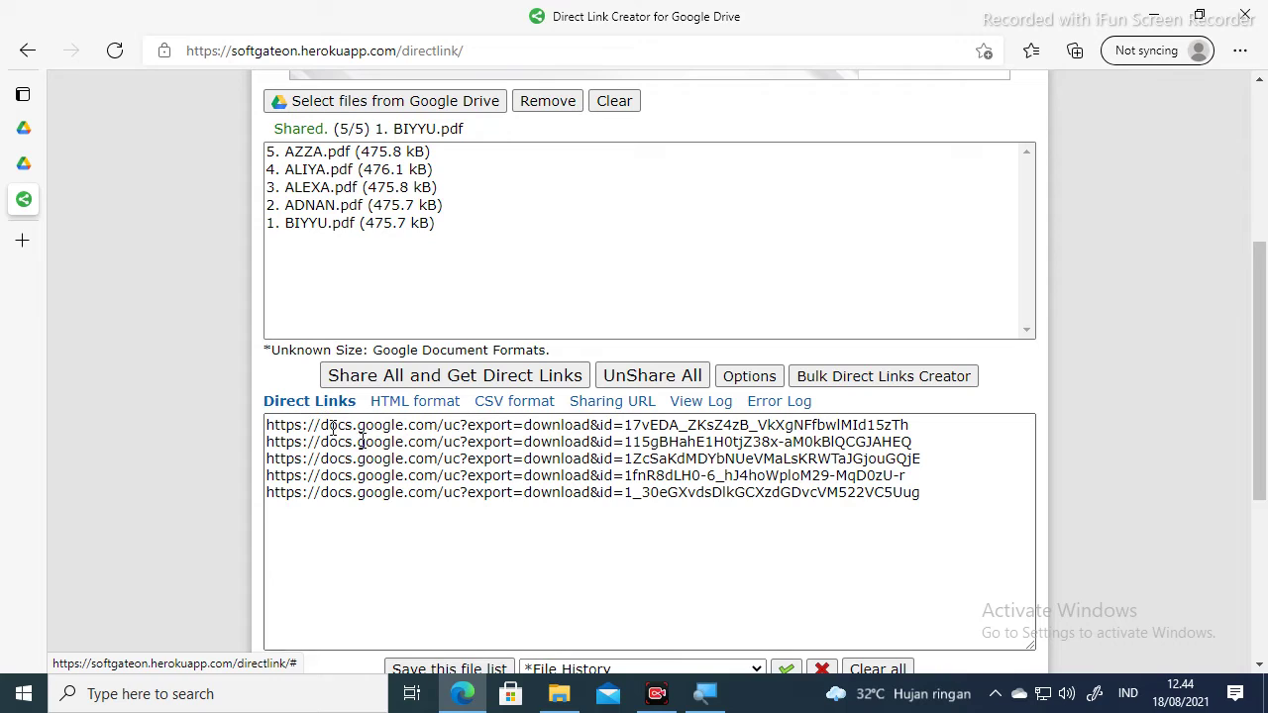
{"action": "left_click", "coordinate": [633, 500]}
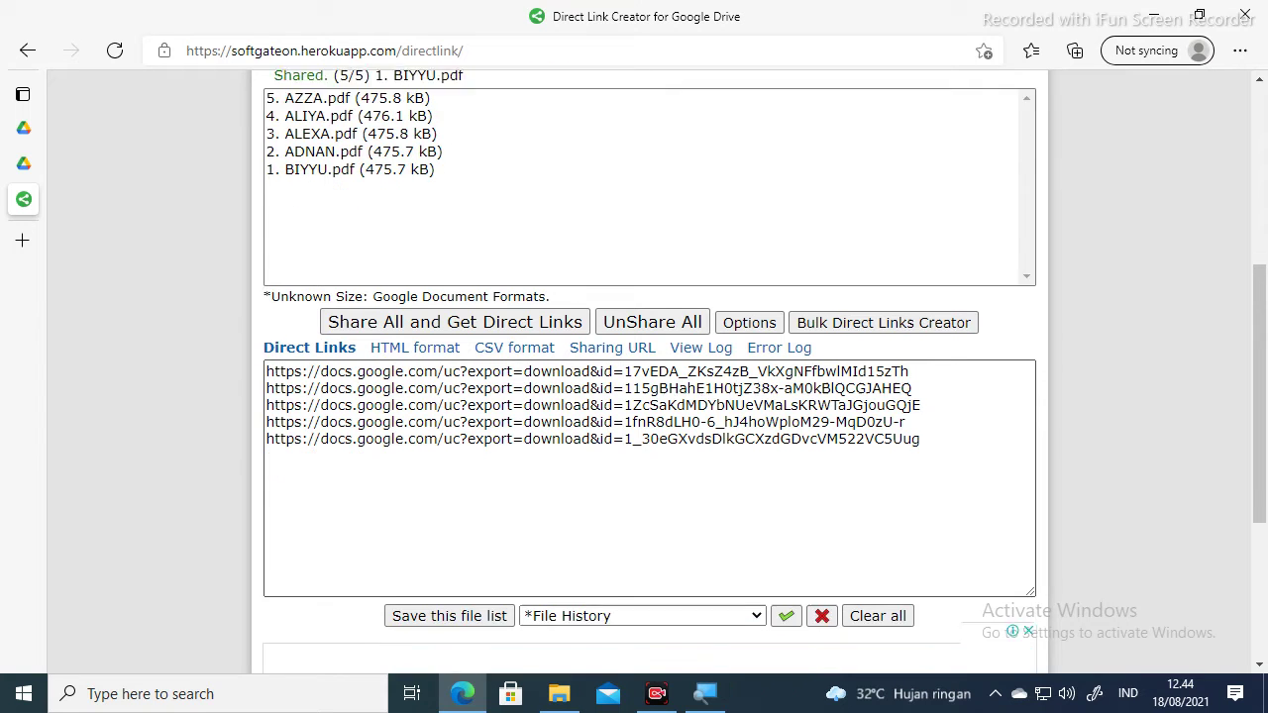
Step: Switch to the RAPOR folder in Google Drive and create a new blank Google Sheets spreadsheet there
{"action": "mouse_move", "coordinate": [20, 168]}
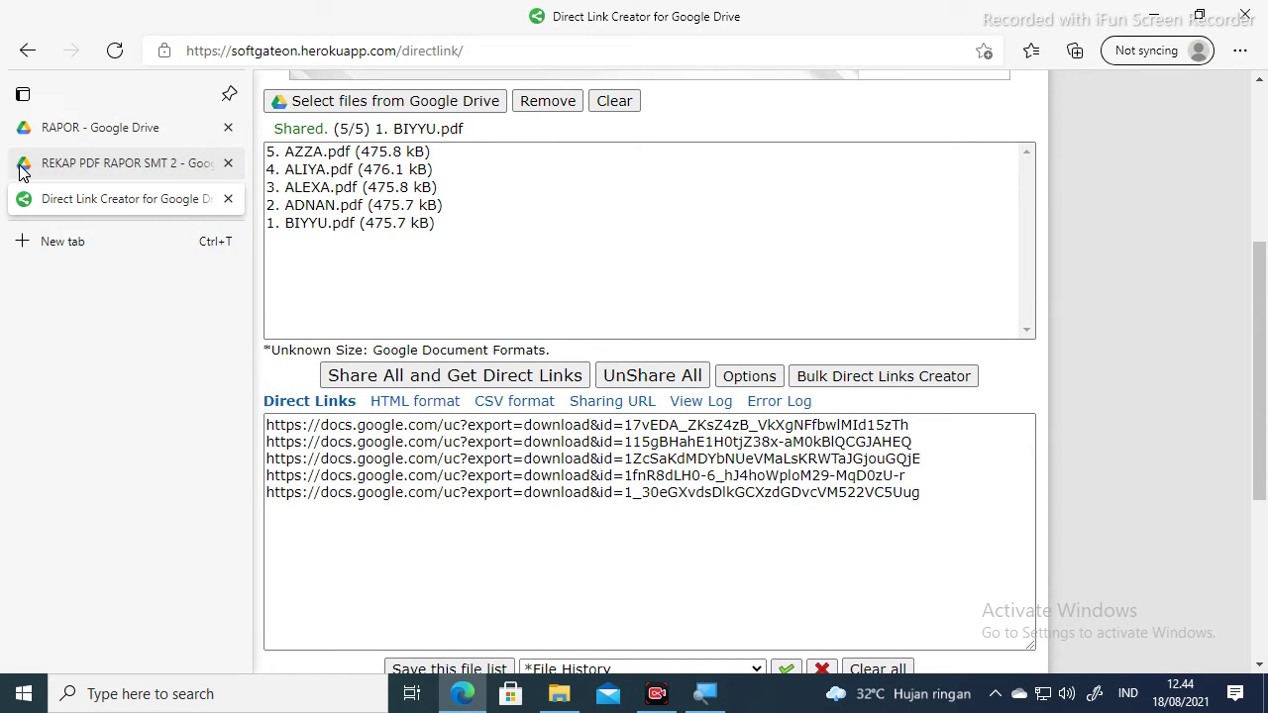
{"action": "left_click", "coordinate": [105, 136]}
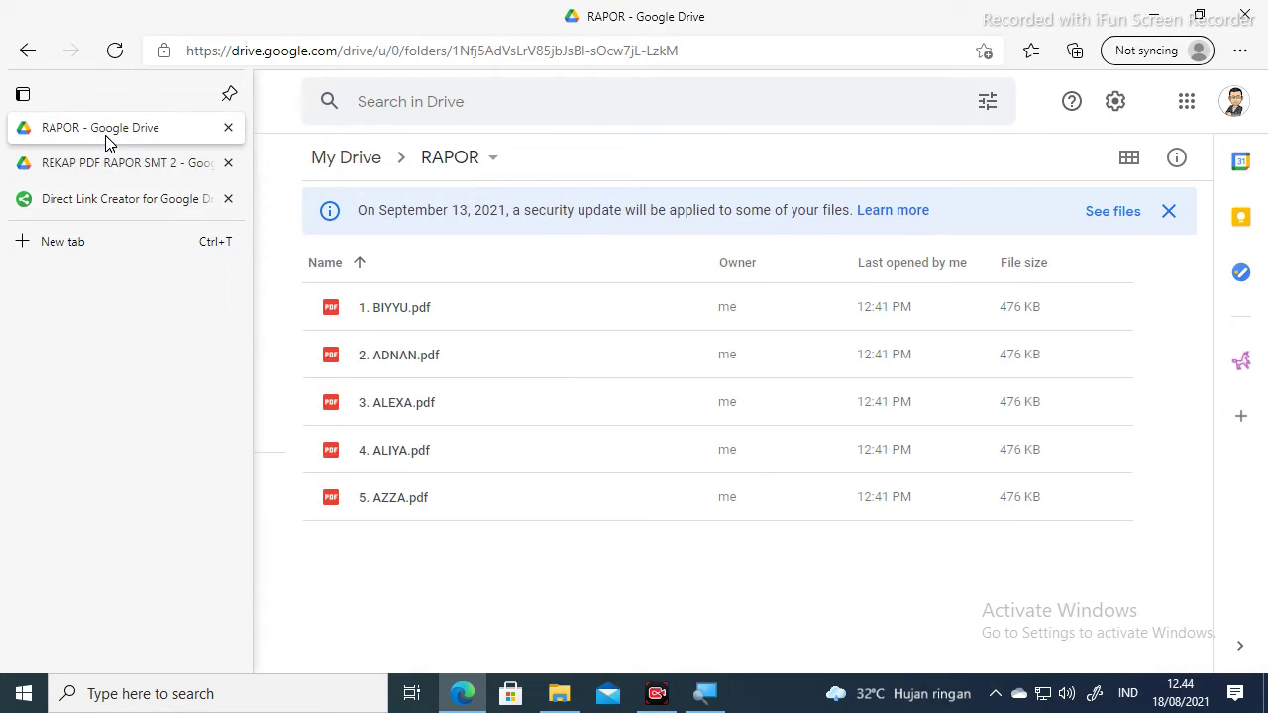
{"action": "right_click", "coordinate": [420, 560]}
{"action": "left_click", "coordinate": [385, 563]}
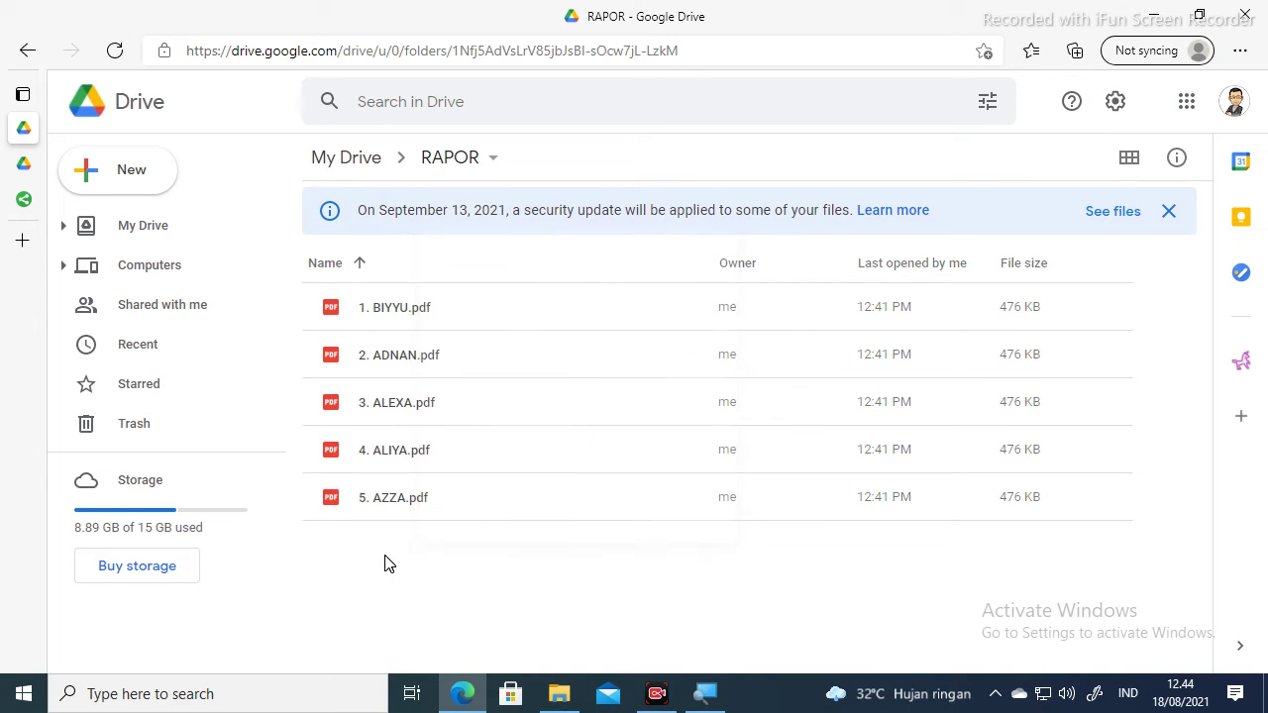
{"action": "right_click", "coordinate": [400, 567]}
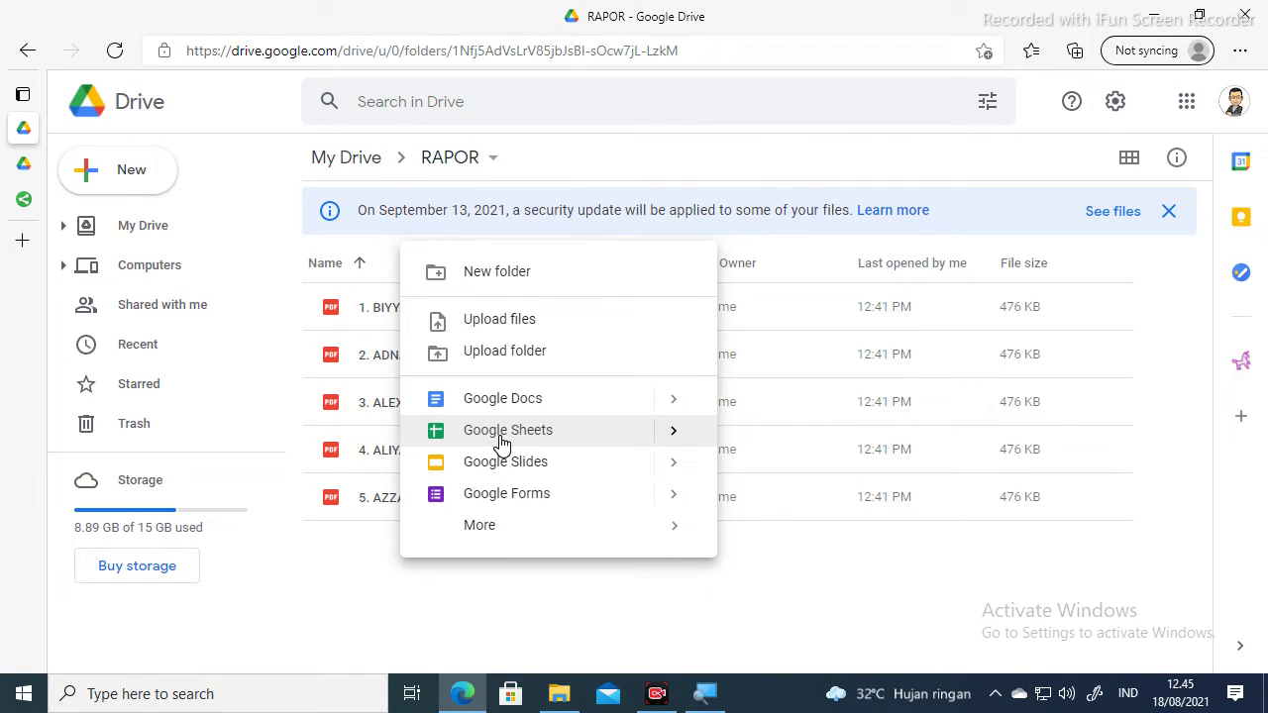
{"action": "left_click", "coordinate": [502, 436]}
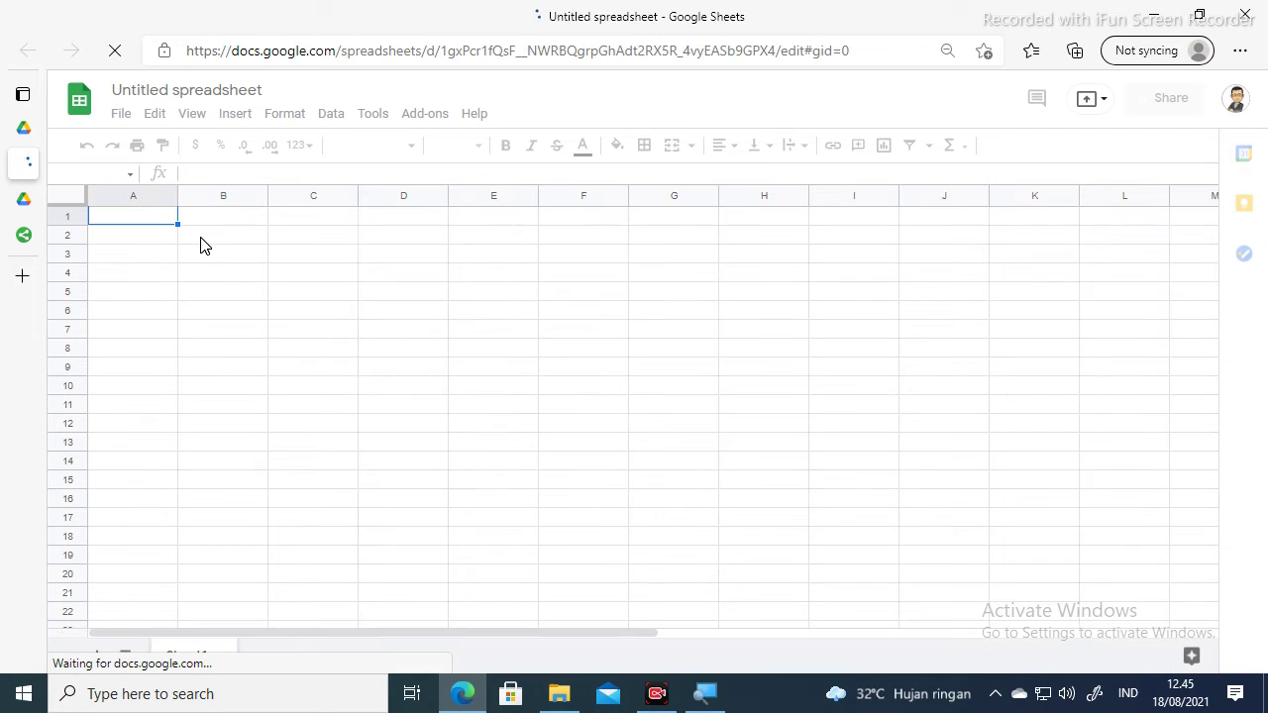
Step: Enter the column headers LINK RAPOR in cell B1 and NAMA in cell A1
{"action": "left_click", "coordinate": [208, 220]}
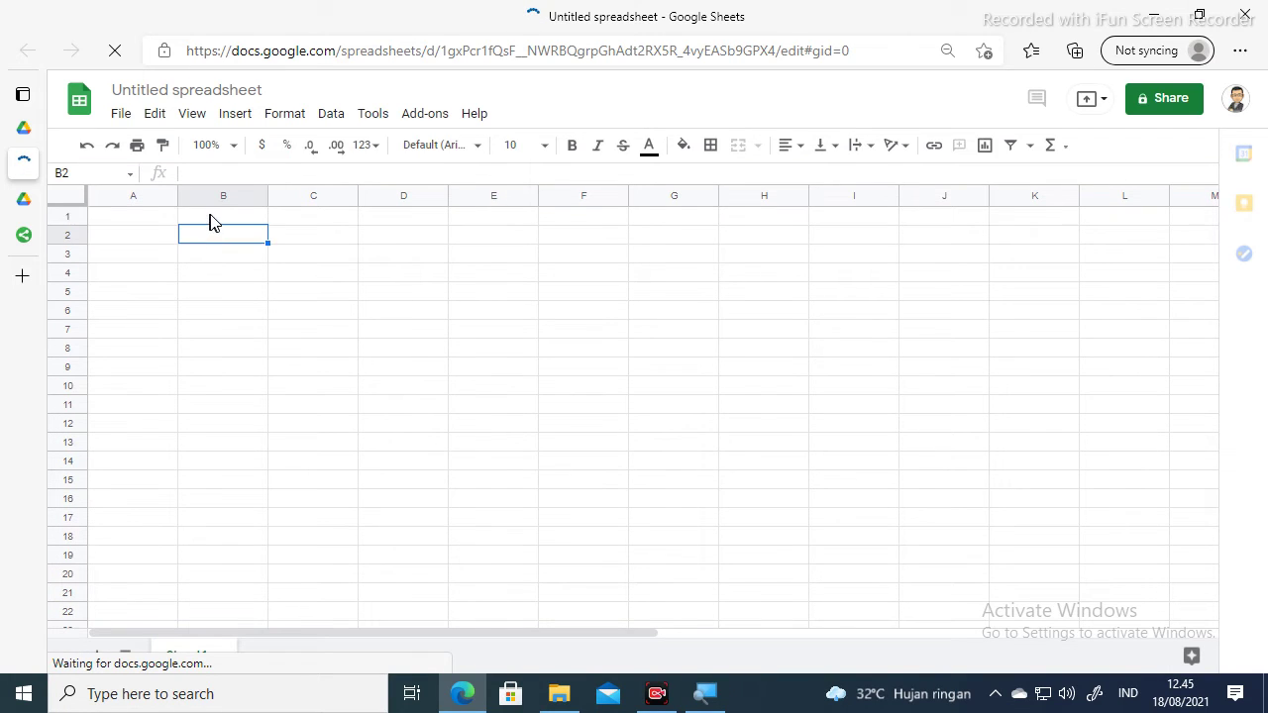
{"action": "double_click", "coordinate": [223, 220]}
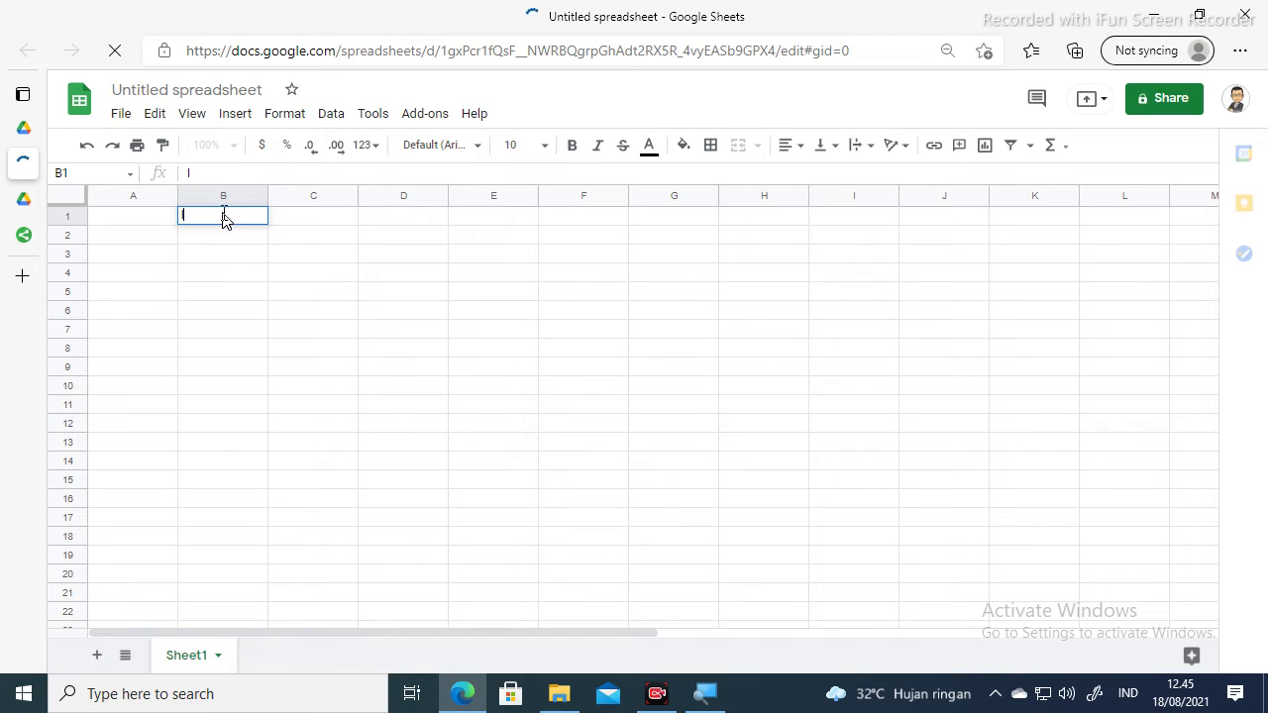
{"action": "type", "text": "LINK RAPOR"}
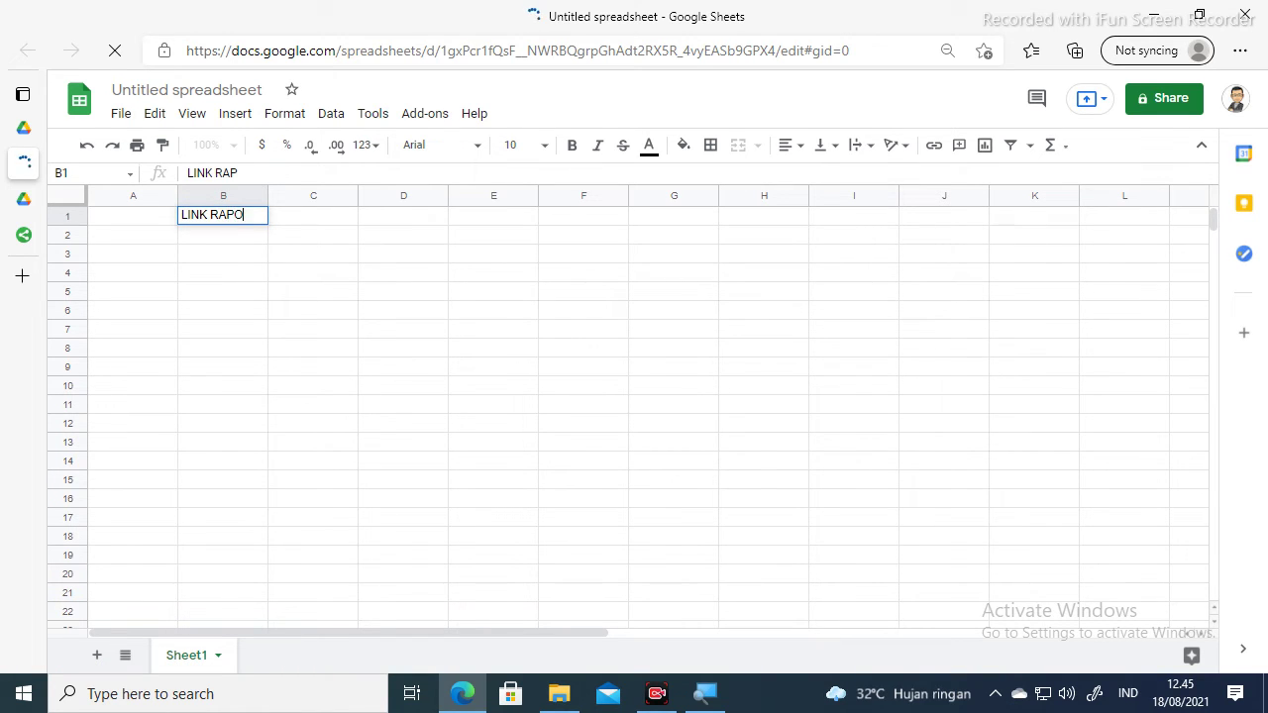
{"action": "left_click", "coordinate": [192, 238]}
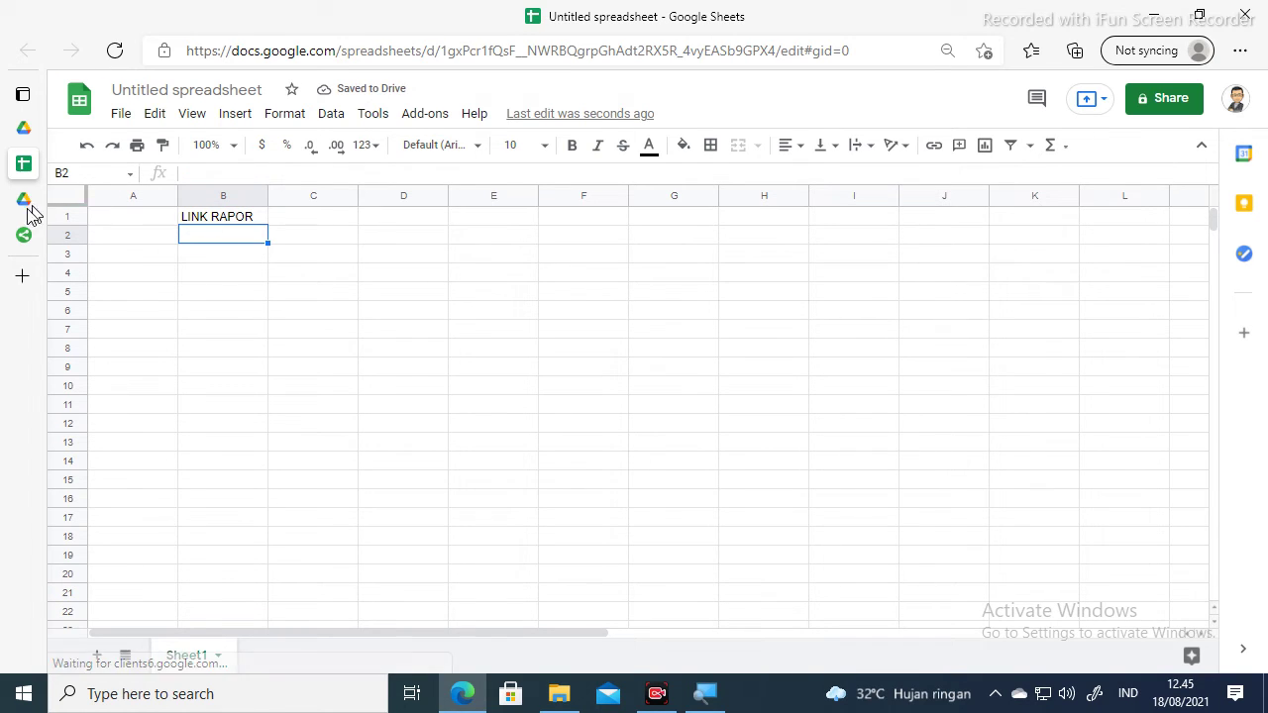
{"action": "mouse_move", "coordinate": [24, 235]}
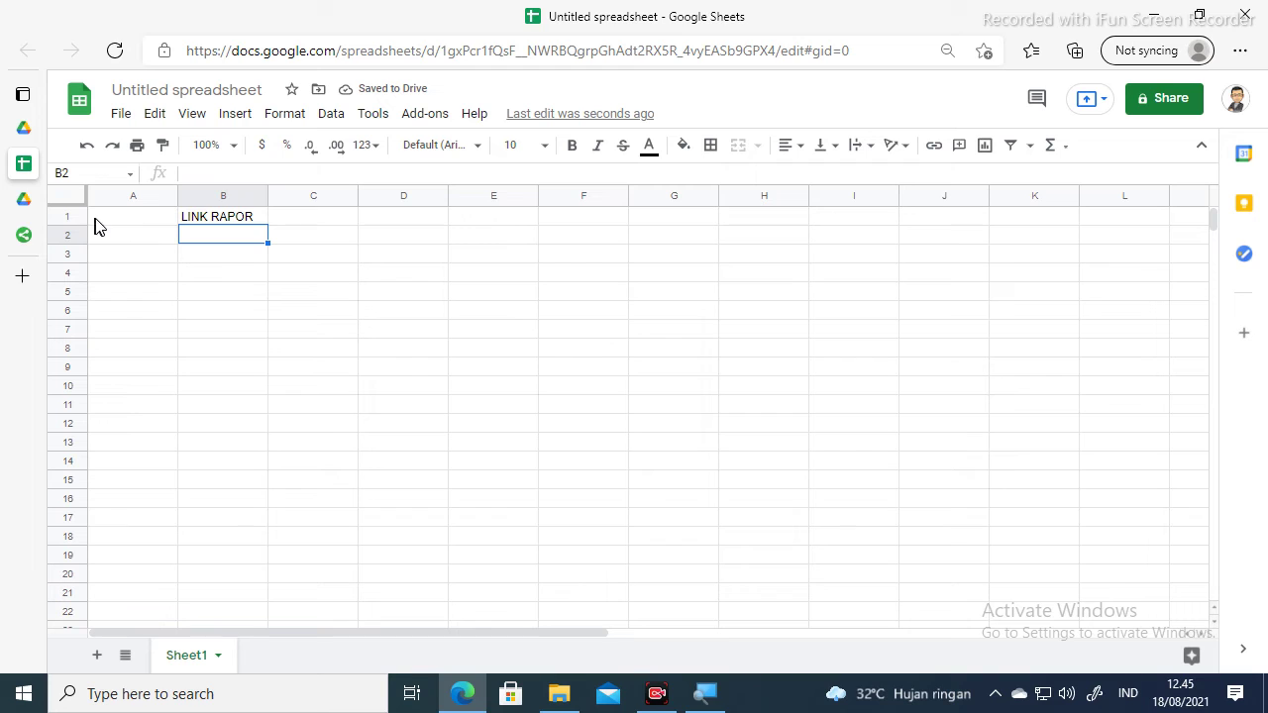
{"action": "left_click", "coordinate": [97, 223]}
{"action": "type", "text": "NAMA"}
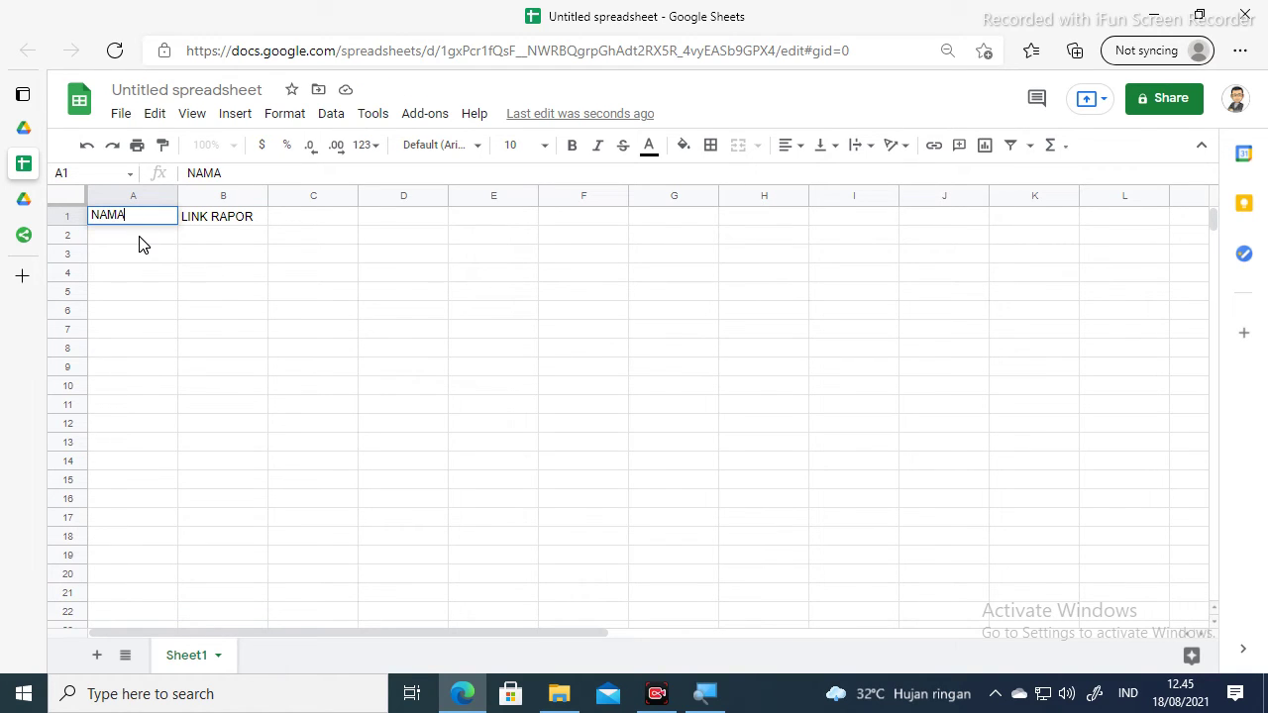
{"action": "key", "text": "Return"}
Step: Switch to Direct Link Creator and copy all five generated direct links
{"action": "mouse_move", "coordinate": [28, 164]}
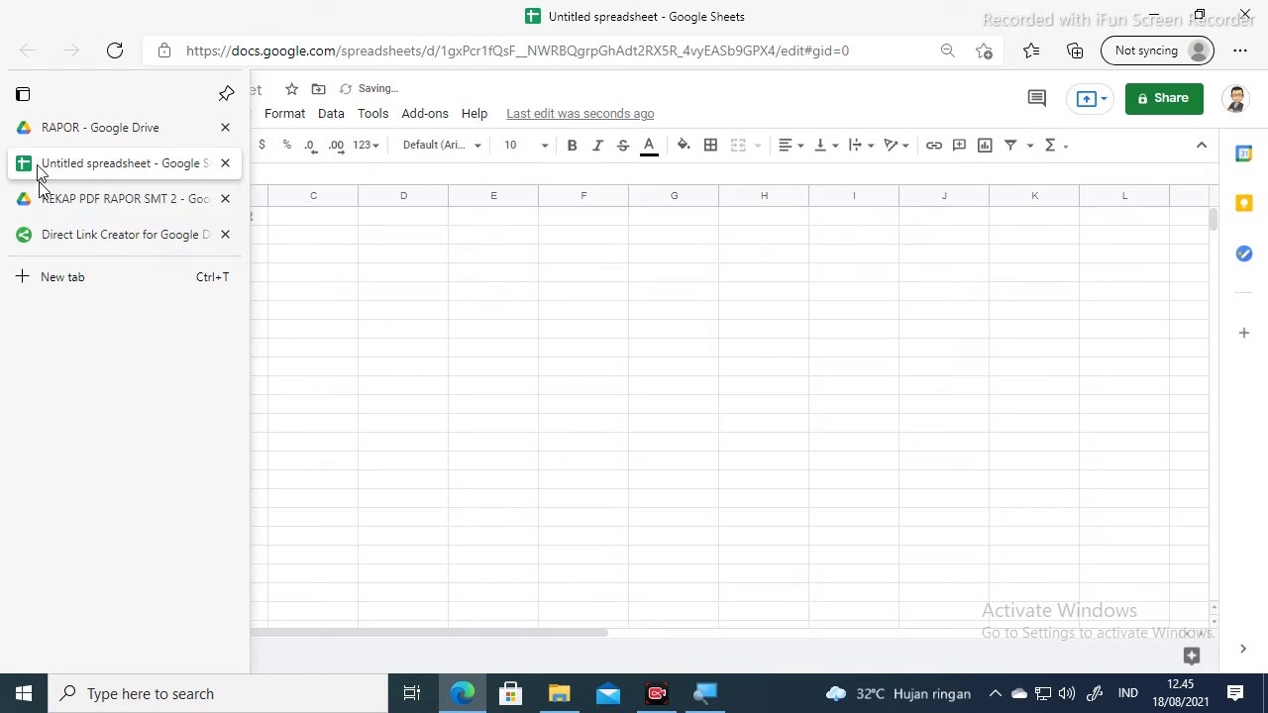
{"action": "left_click", "coordinate": [56, 233]}
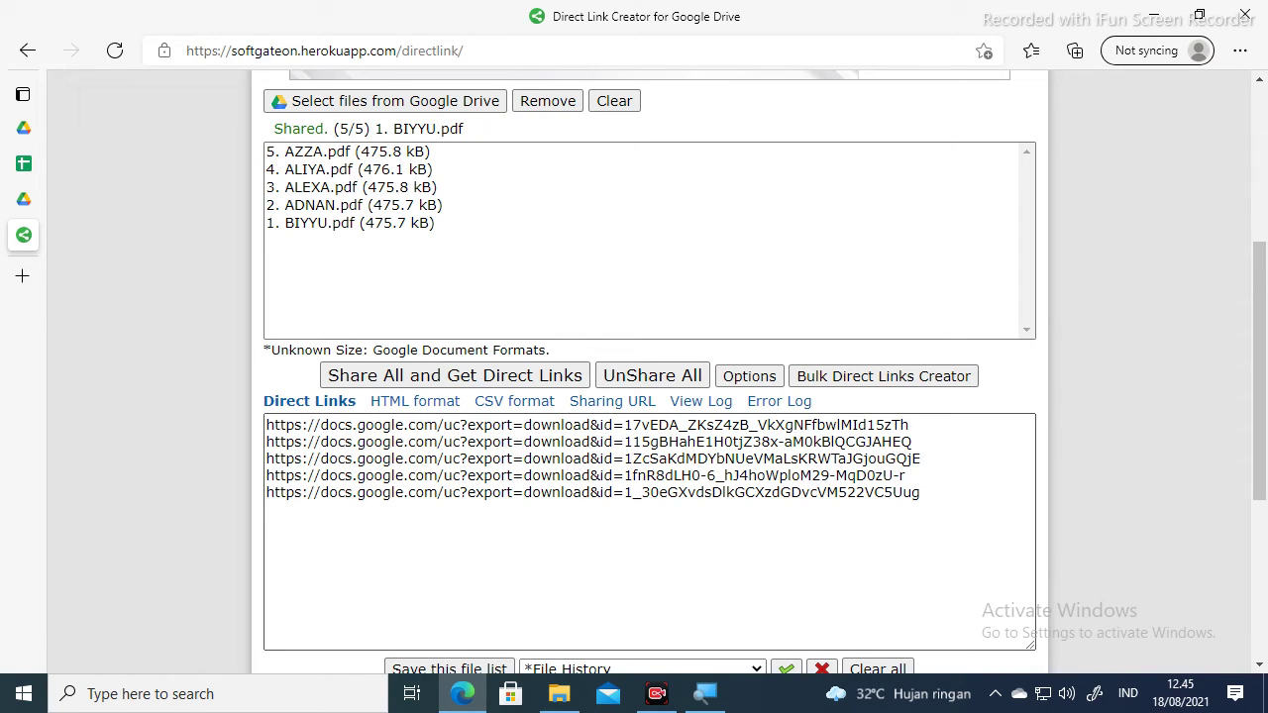
{"action": "double_click", "coordinate": [892, 493]}
{"action": "left_click_drag", "start_coordinate": [920, 493], "coordinate": [263, 425]}
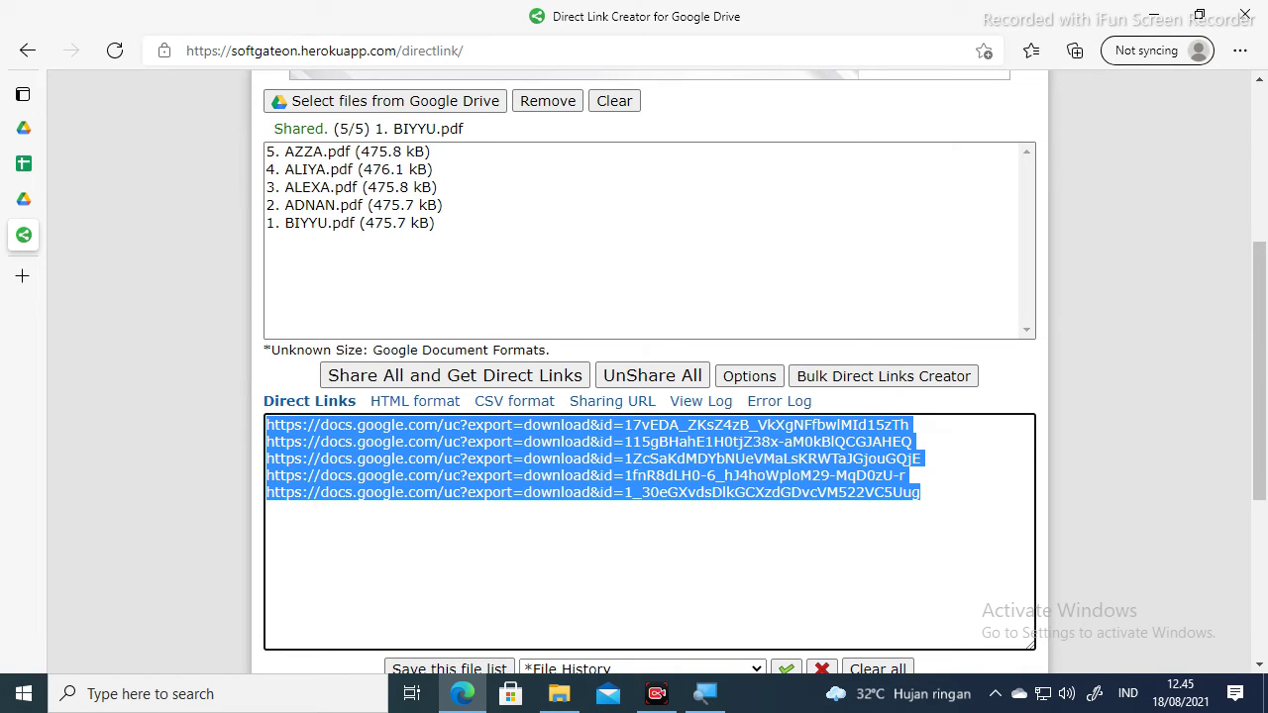
{"action": "right_click", "coordinate": [361, 461]}
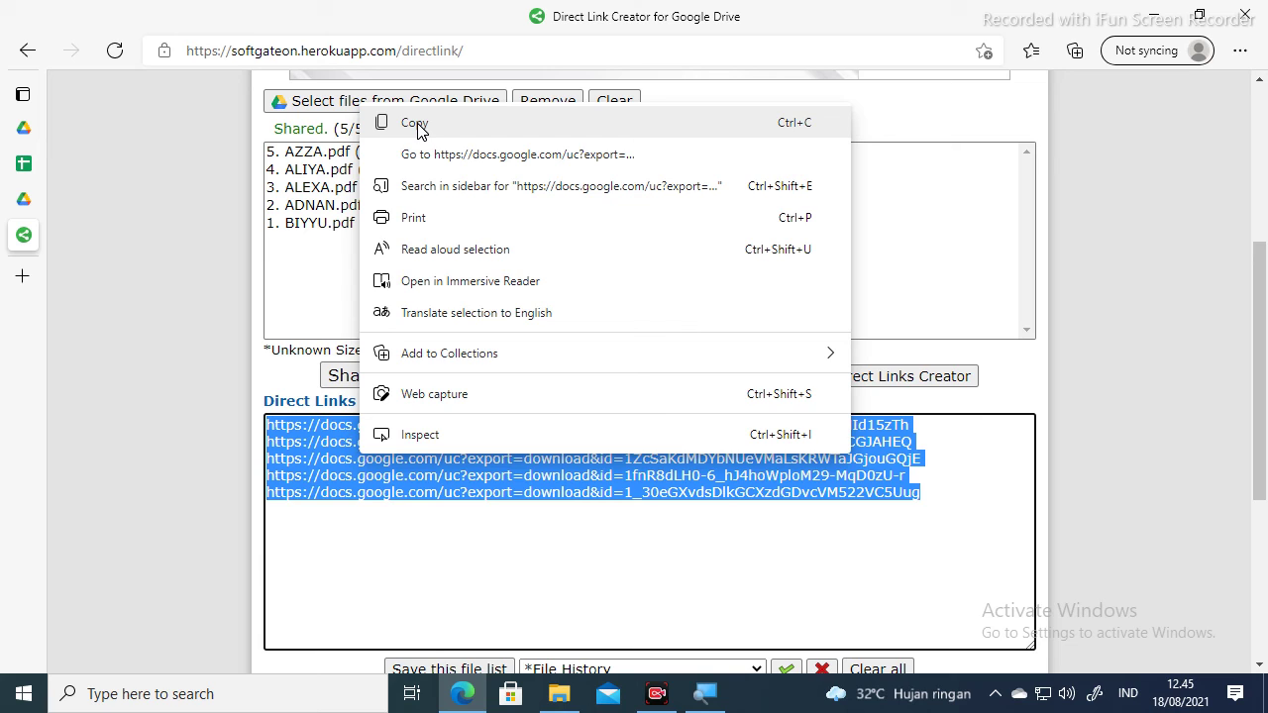
{"action": "left_click", "coordinate": [417, 128]}
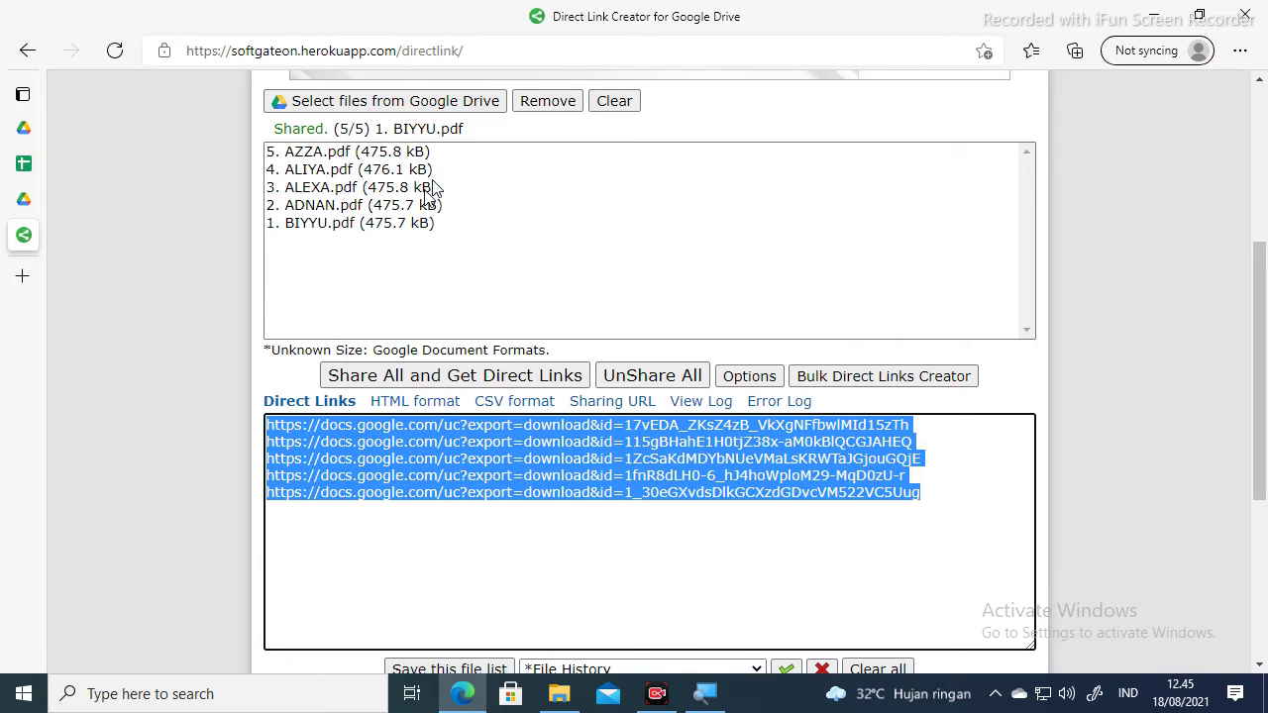
Step: Return to the untitled spreadsheet and paste the copied links down column B starting at cell B2, dismissing the copy-and-paste extension dialog
{"action": "left_click", "coordinate": [29, 173]}
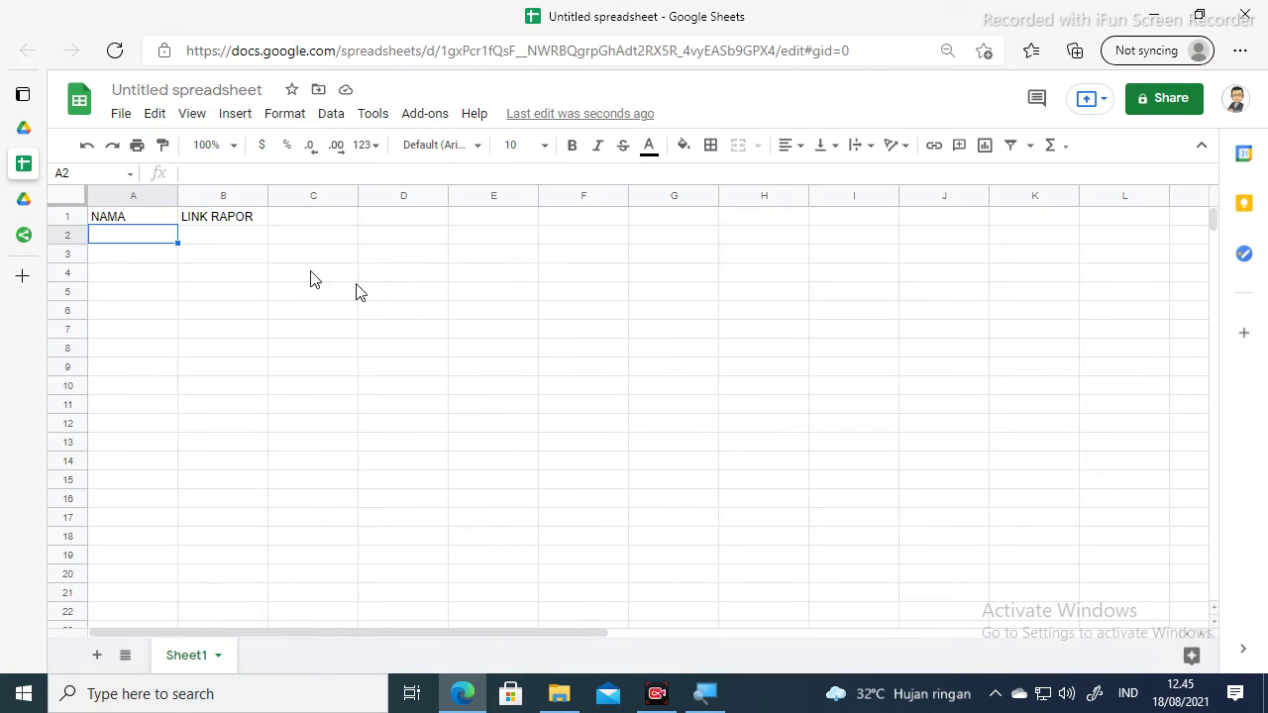
{"action": "left_click", "coordinate": [214, 239]}
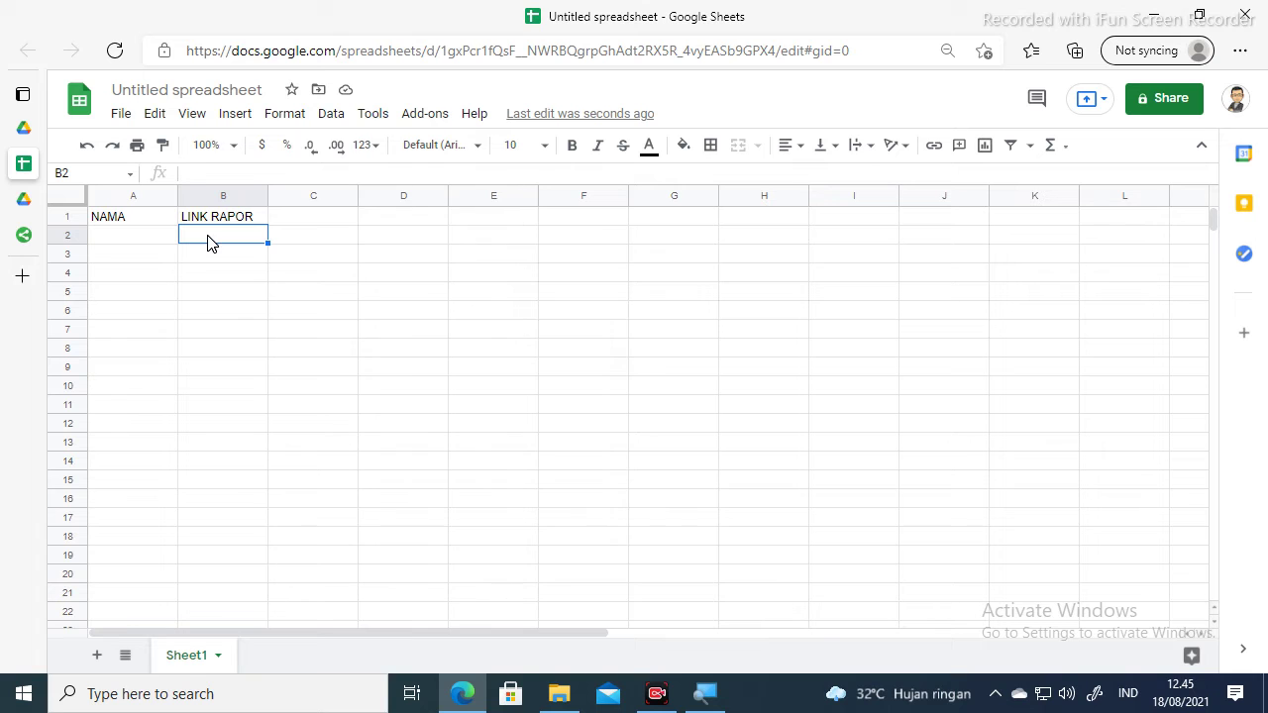
{"action": "right_click", "coordinate": [212, 239]}
{"action": "mouse_move", "coordinate": [212, 240]}
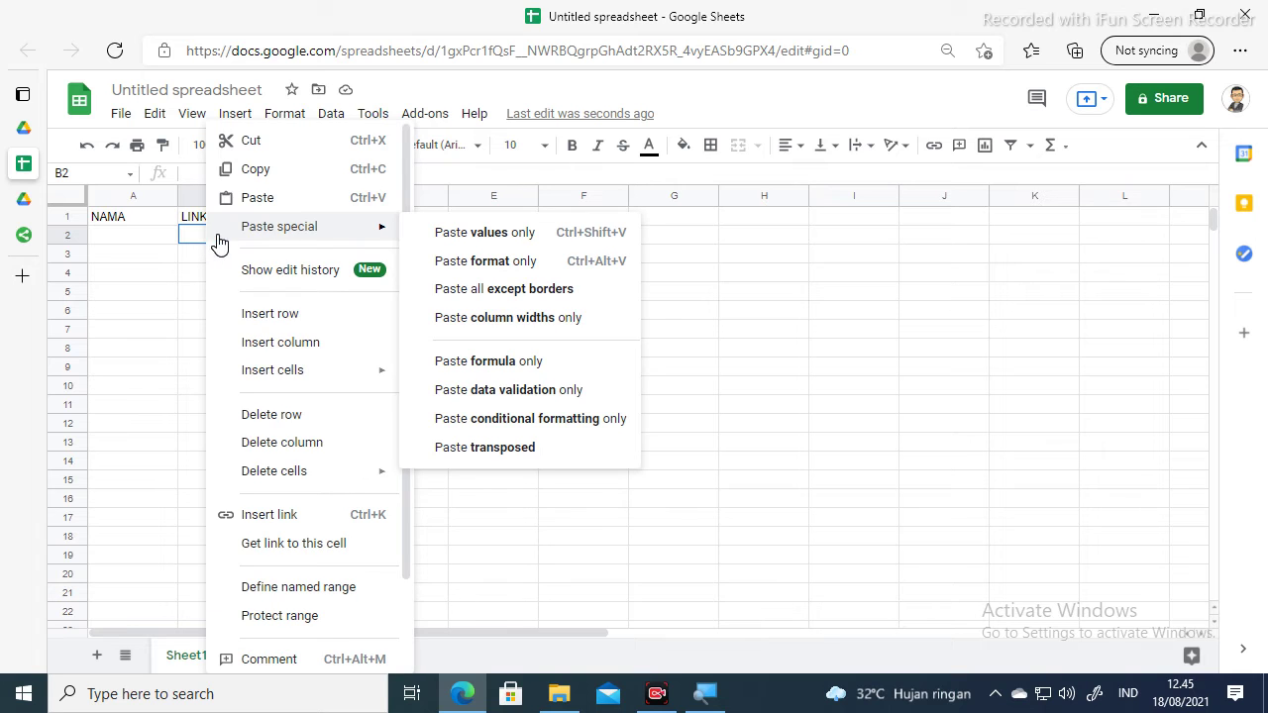
{"action": "left_click", "coordinate": [258, 197]}
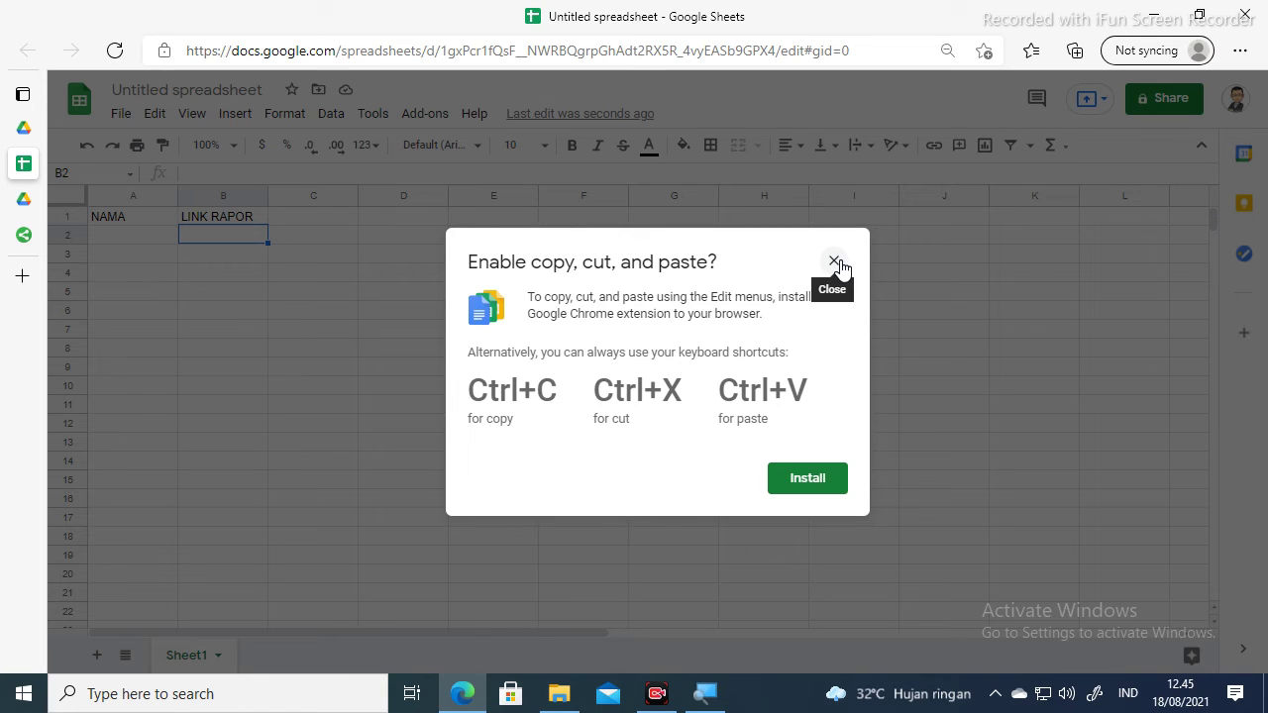
{"action": "left_click", "coordinate": [835, 263]}
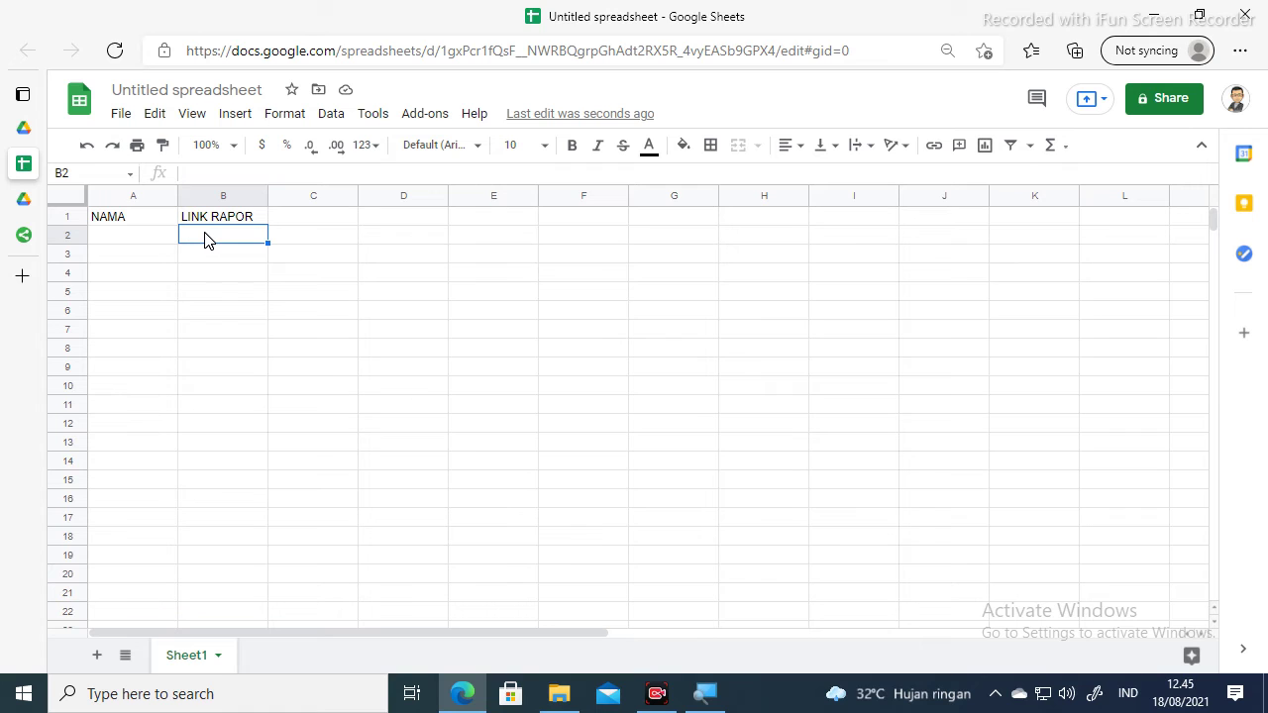
{"action": "key", "text": "ctrl+v"}
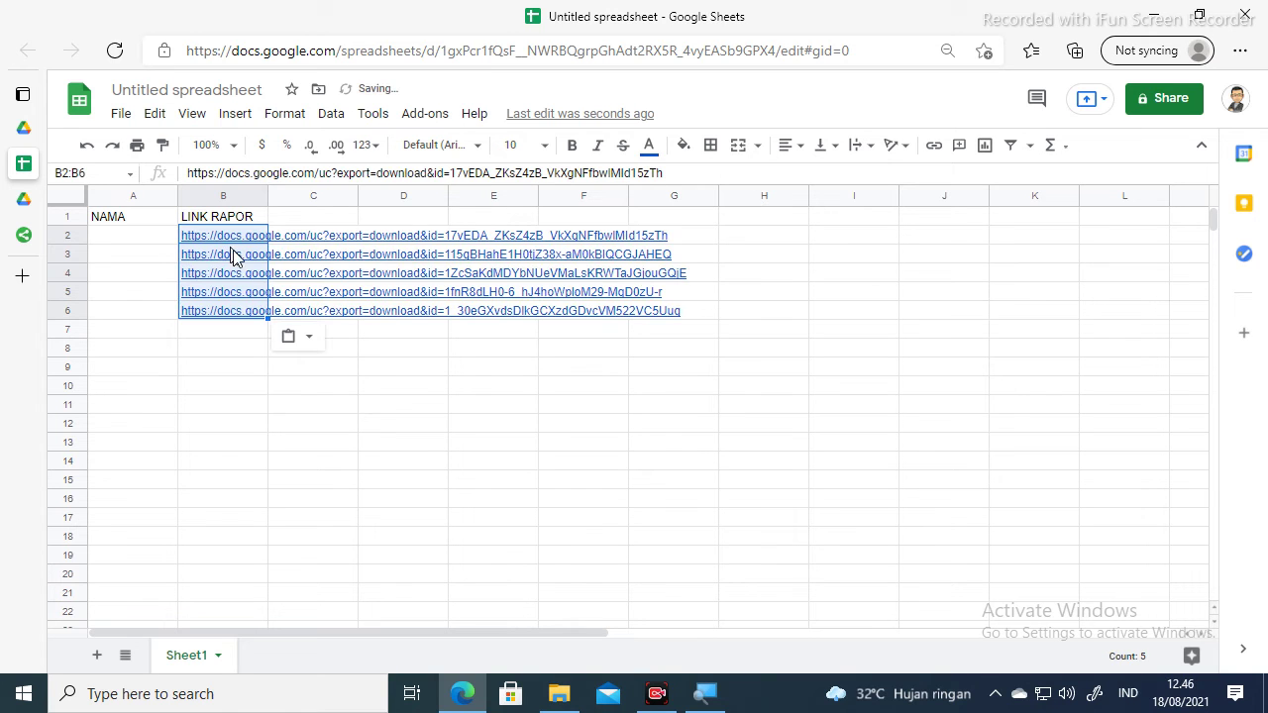
{"action": "left_click", "coordinate": [390, 406]}
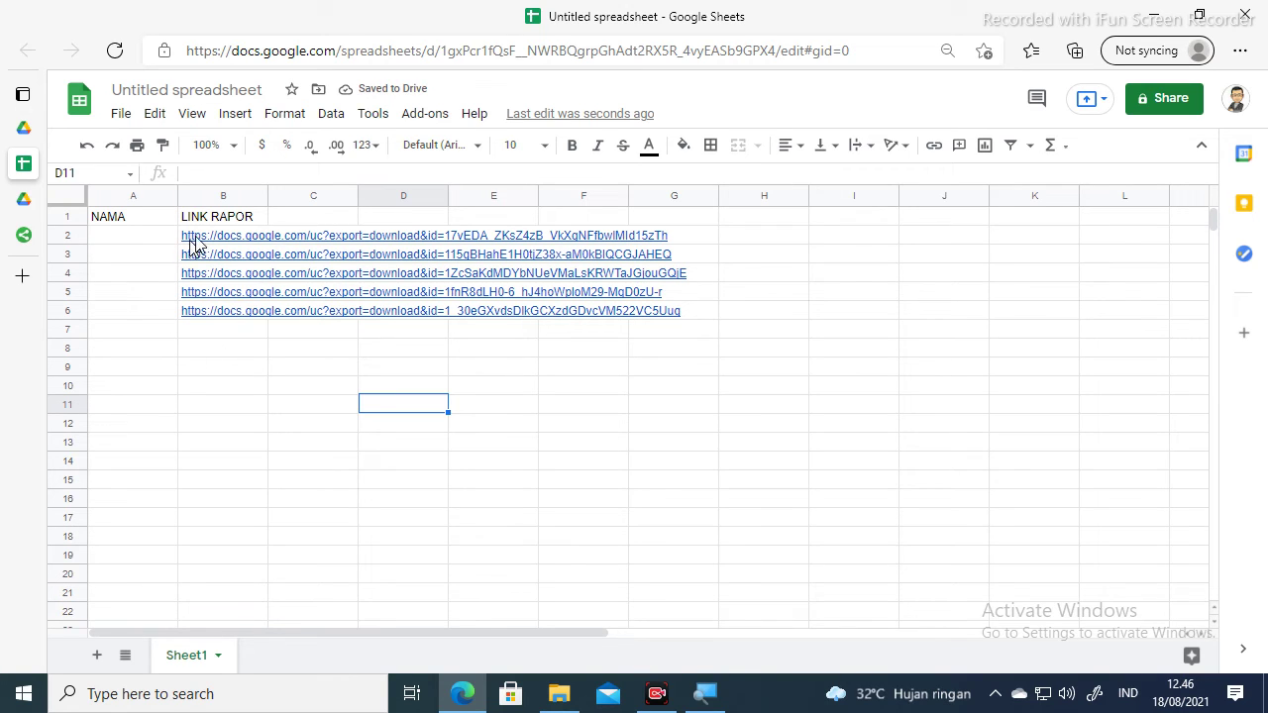
Step: Preview the report links in B2 and B3 and enter each matching student's name in cells A2 and A3
{"action": "mouse_move", "coordinate": [194, 241]}
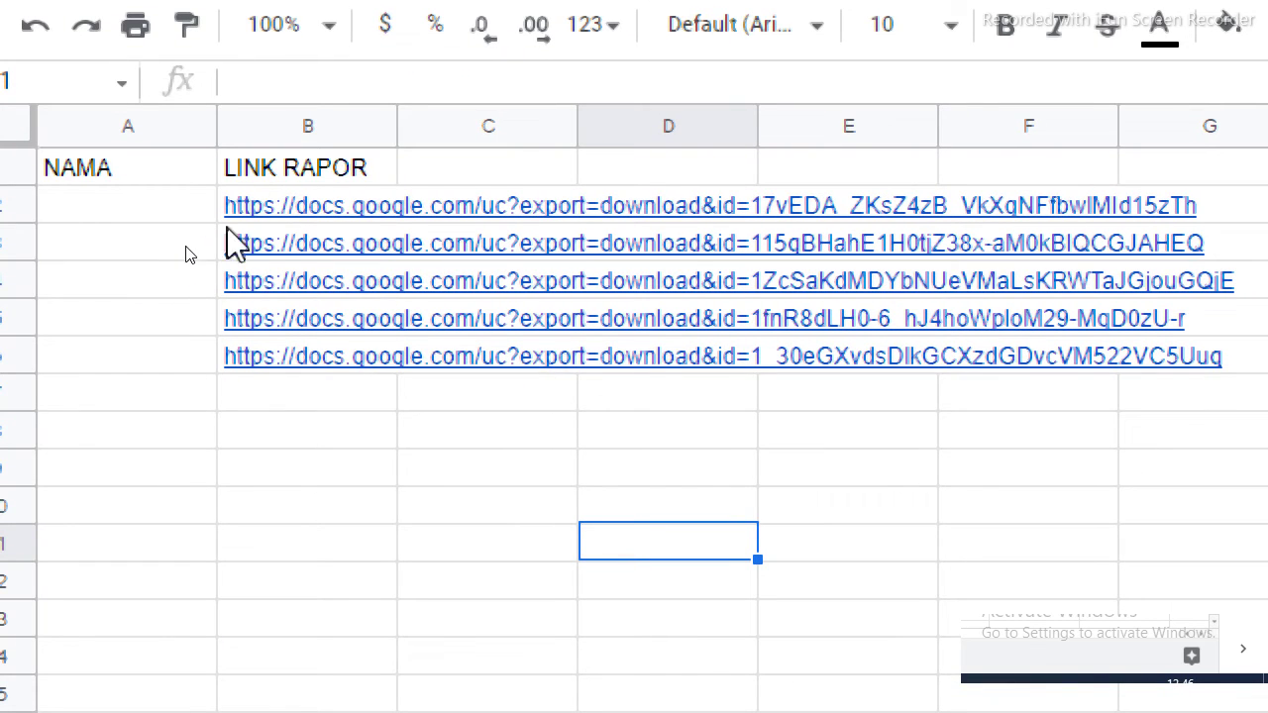
{"action": "mouse_move", "coordinate": [319, 210]}
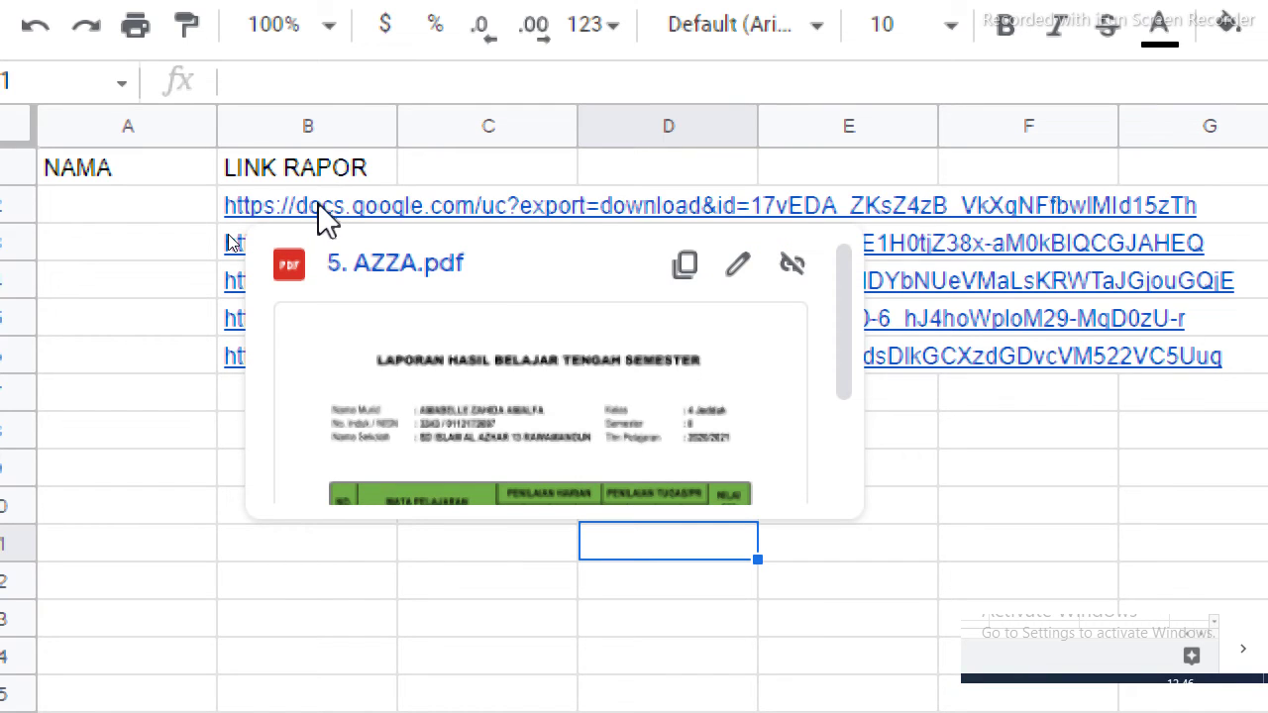
{"action": "left_click", "coordinate": [132, 224]}
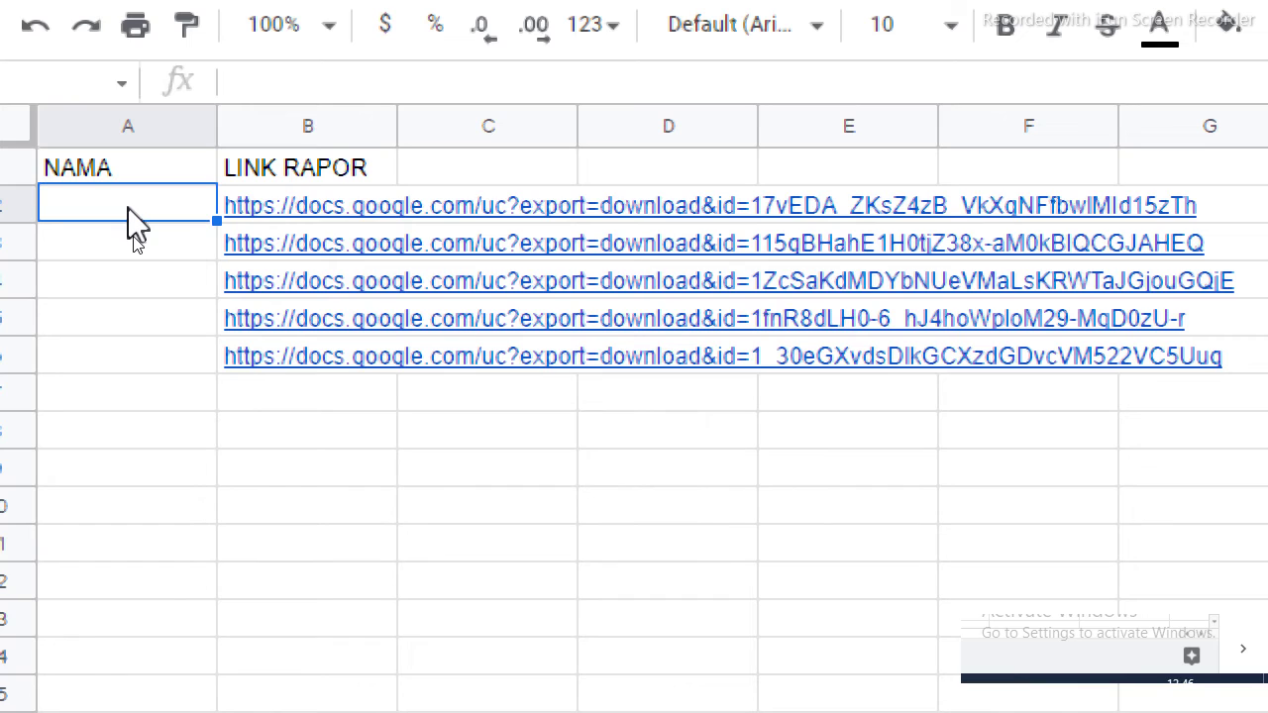
{"action": "type", "text": "AZZA"}
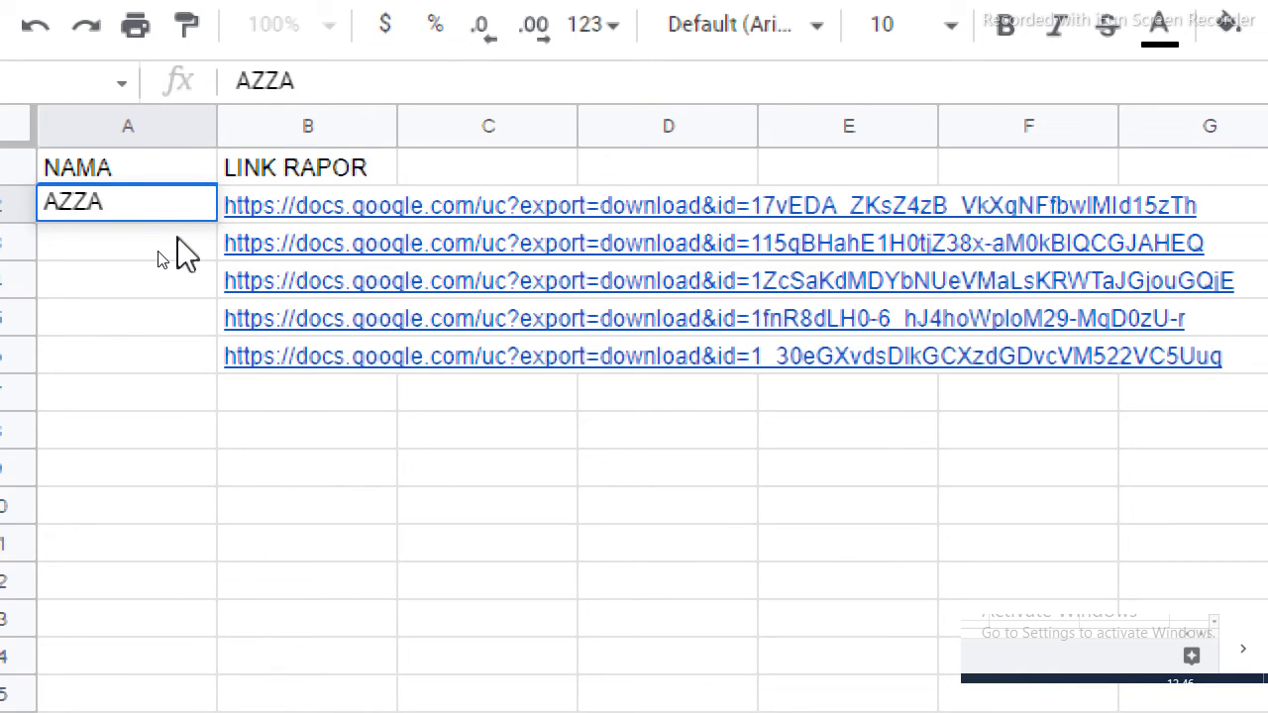
{"action": "key", "text": "Return"}
{"action": "mouse_move", "coordinate": [291, 264]}
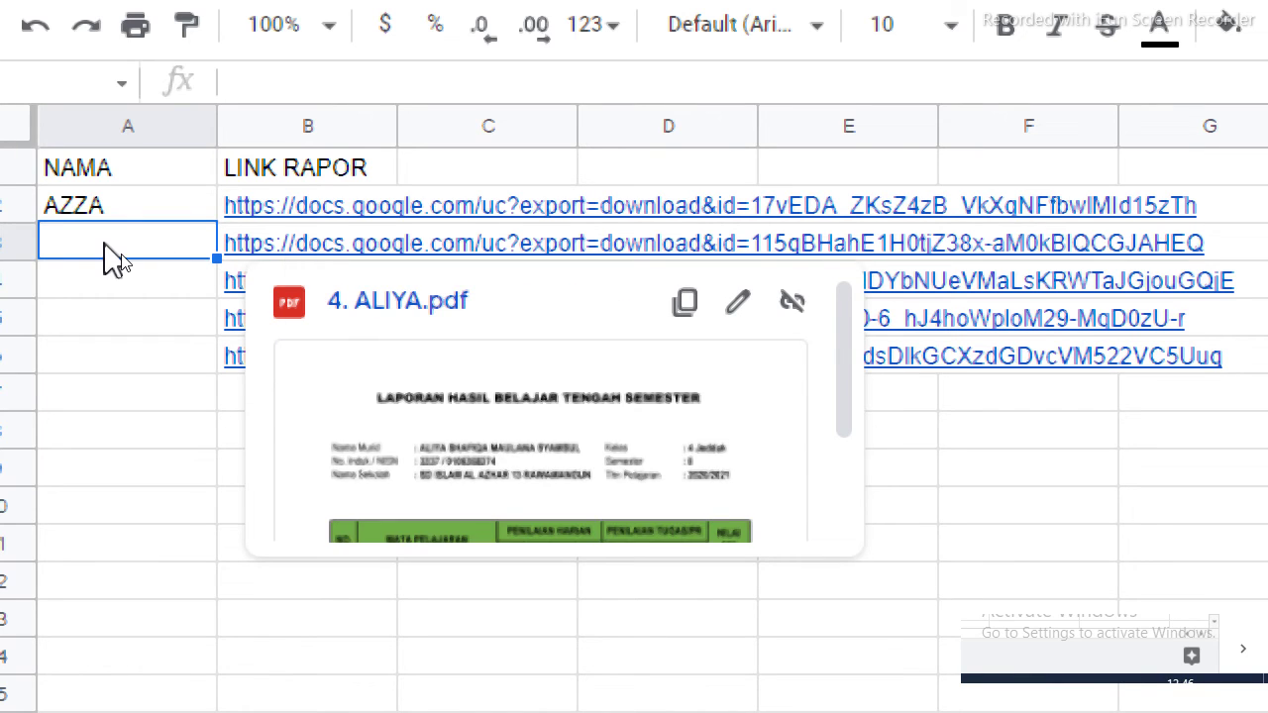
{"action": "type", "text": "ALIYA"}
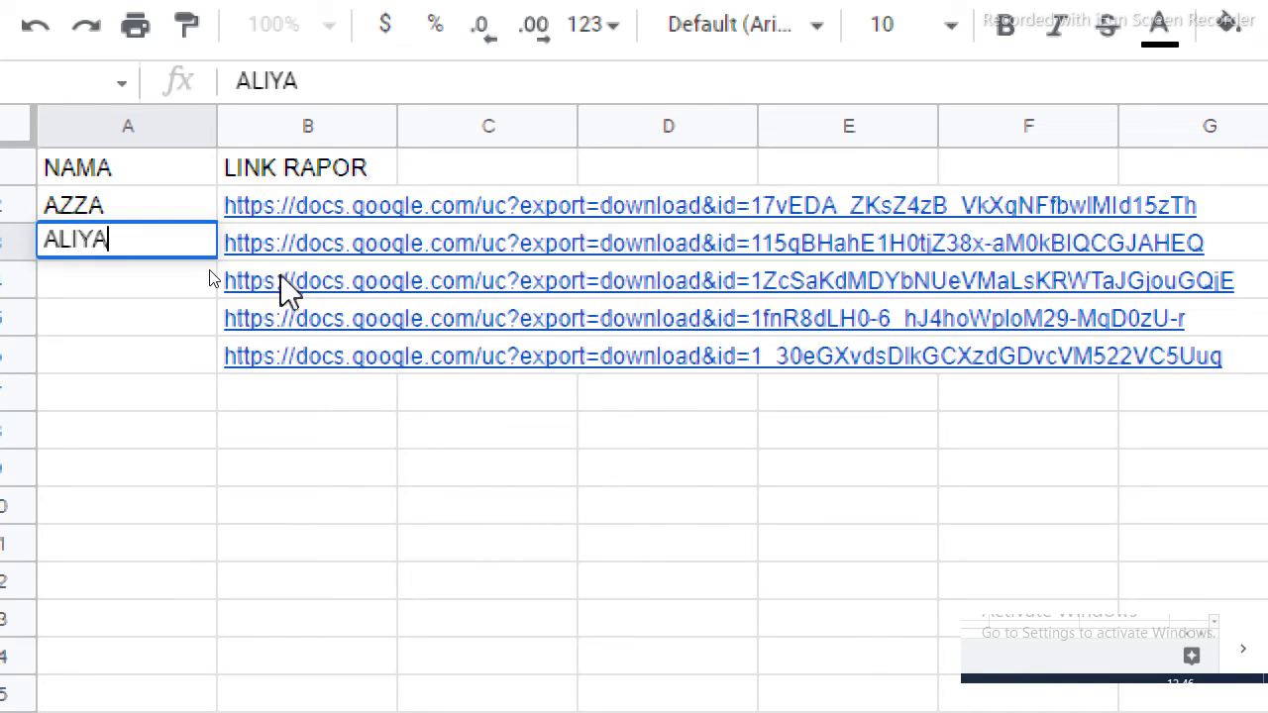
{"action": "mouse_move", "coordinate": [283, 291]}
{"action": "key", "text": "Return"}
Step: Fill cells A4 to A6 with the student names matching the PDF reports linked in column B
{"action": "double_click", "coordinate": [109, 283]}
{"action": "type", "text": "ALEXA"}
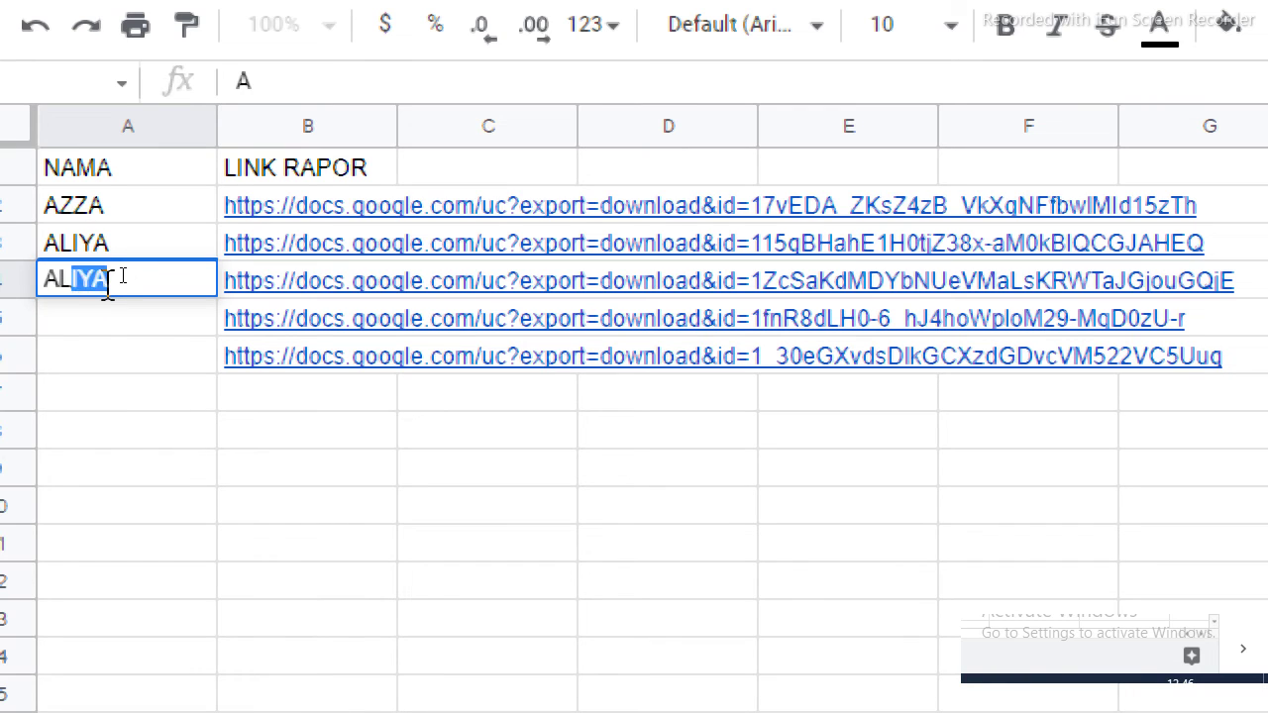
{"action": "mouse_move", "coordinate": [334, 333]}
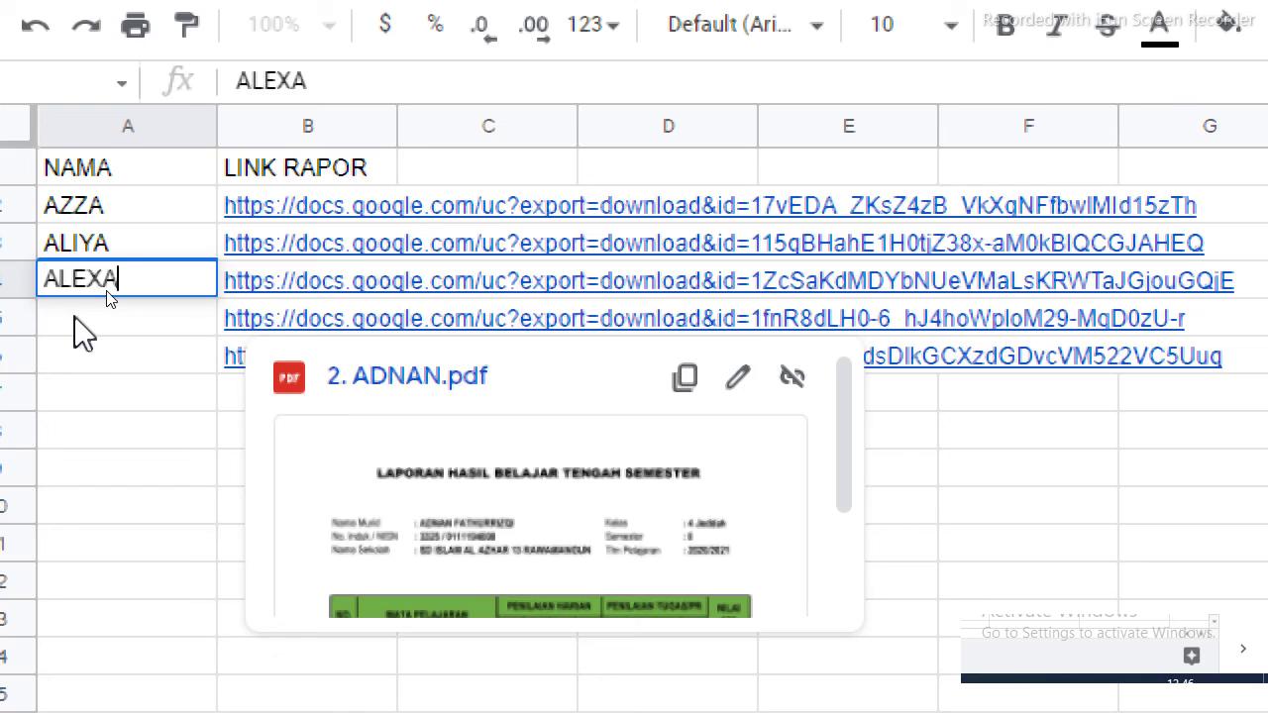
{"action": "left_click", "coordinate": [83, 332]}
{"action": "type", "text": "ADNAN"}
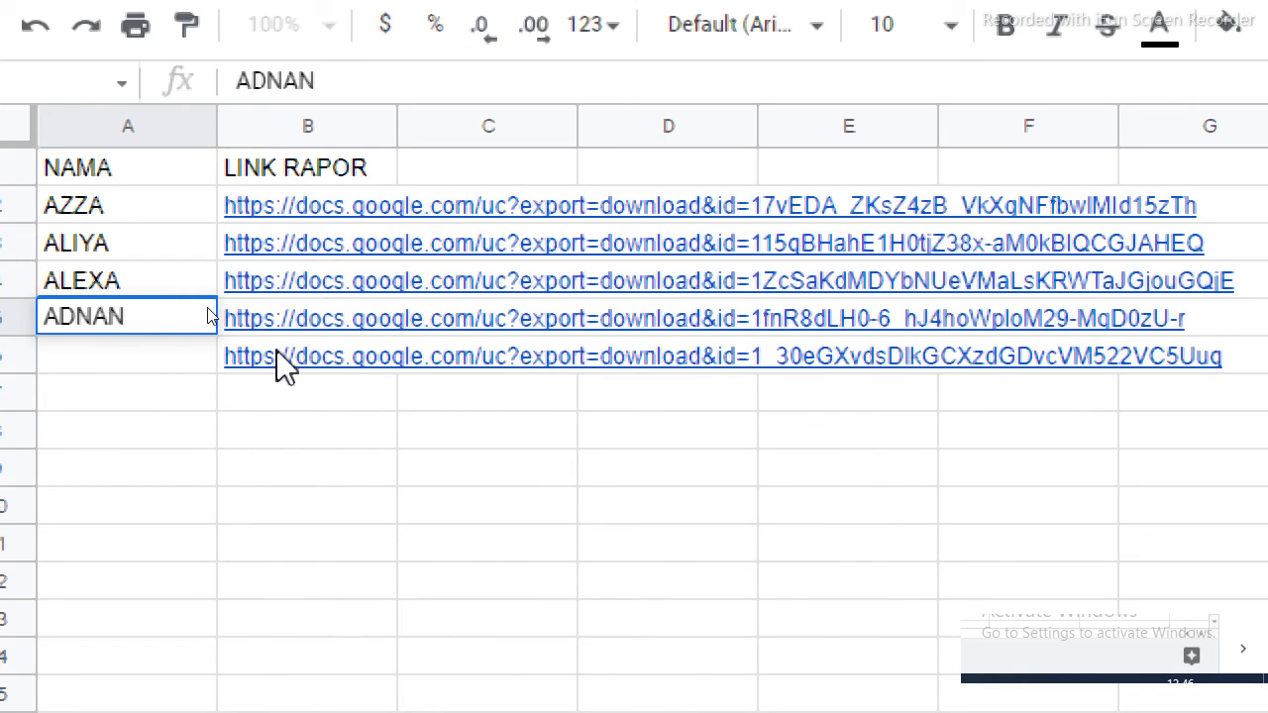
{"action": "mouse_move", "coordinate": [276, 352]}
{"action": "left_click", "coordinate": [121, 372]}
{"action": "type", "text": "BIYYU"}
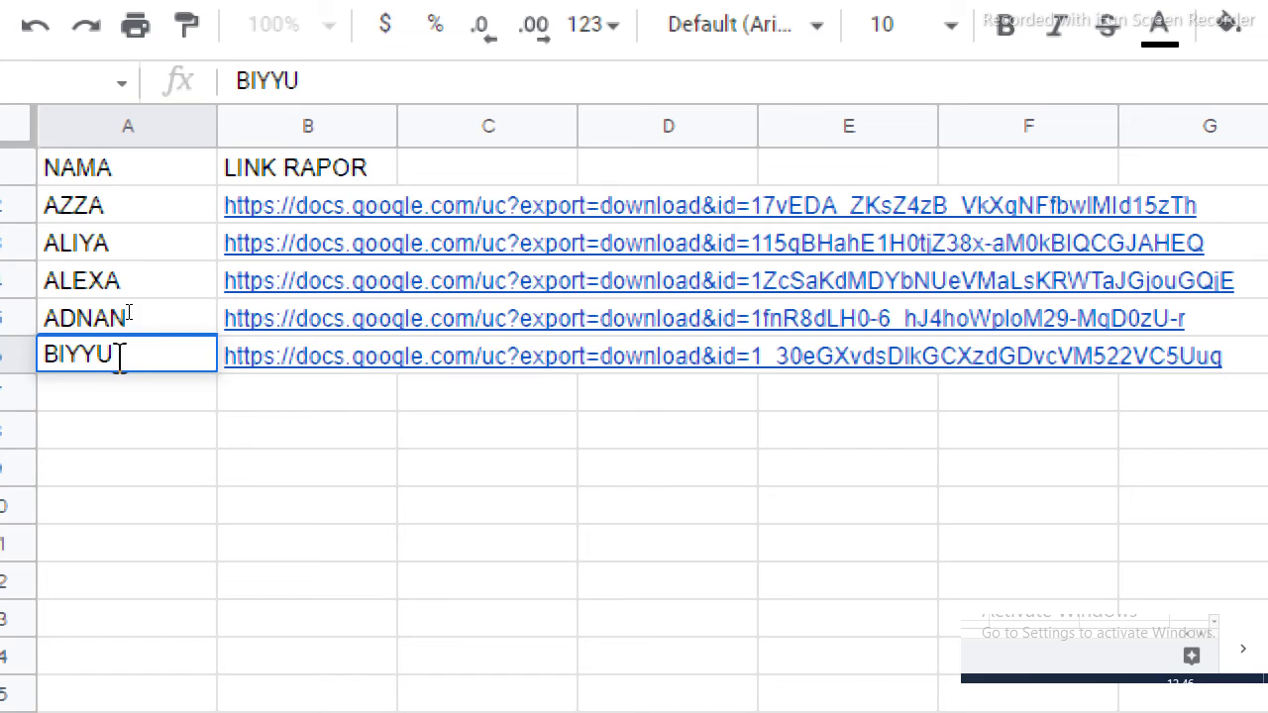
{"action": "left_click", "coordinate": [190, 405]}
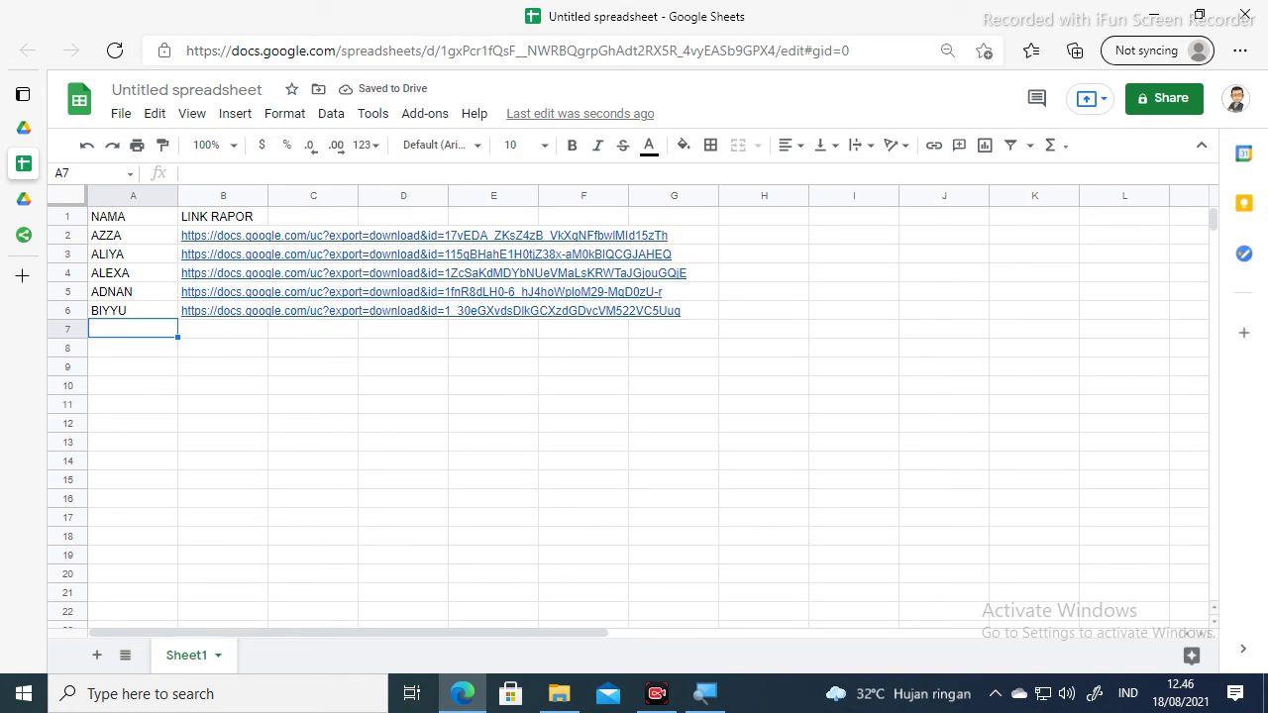
{"action": "left_click", "coordinate": [149, 311]}
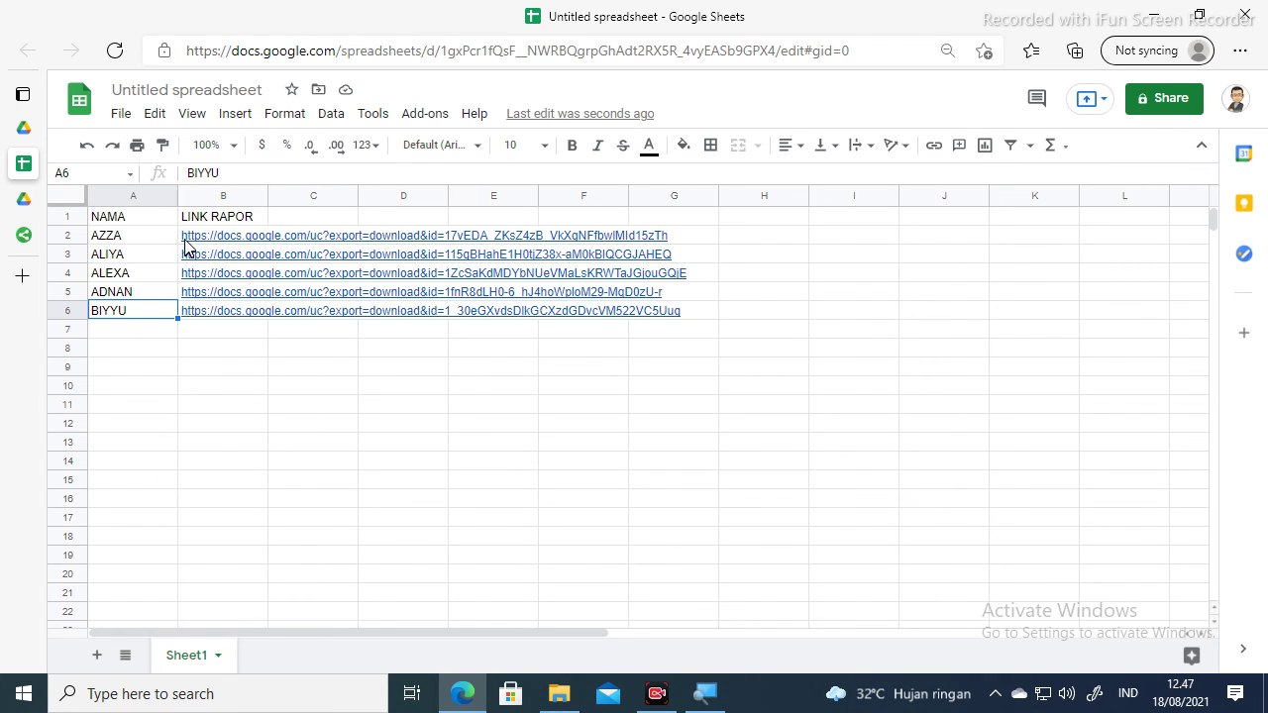
{"action": "mouse_move", "coordinate": [187, 243]}
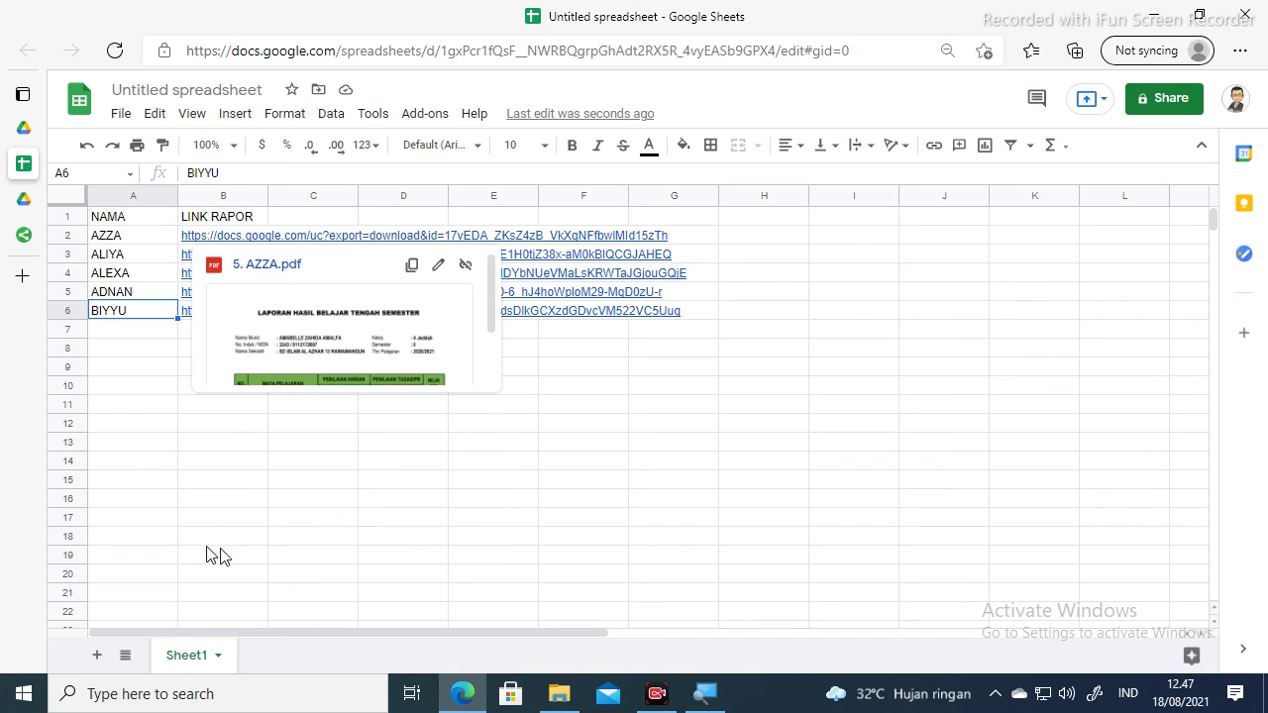